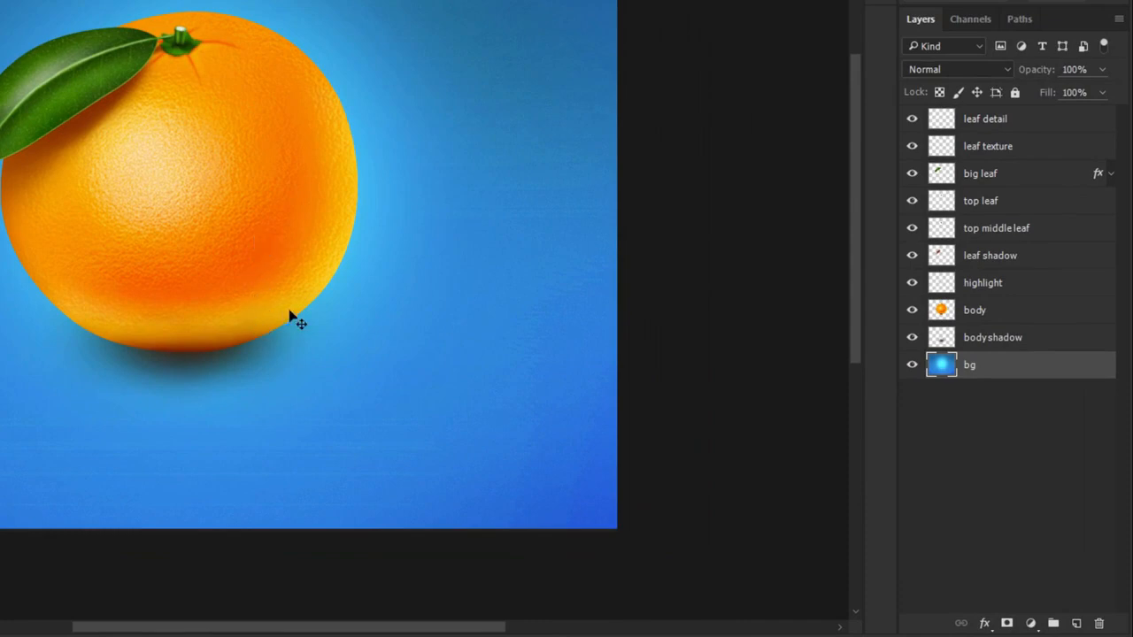
# - Select the layers one by one from the body shadow up to leaf detail to examine how the orange is built
pyautogui.click(1011, 329)
pyautogui.click(1010, 315)
pyautogui.click(1013, 289)
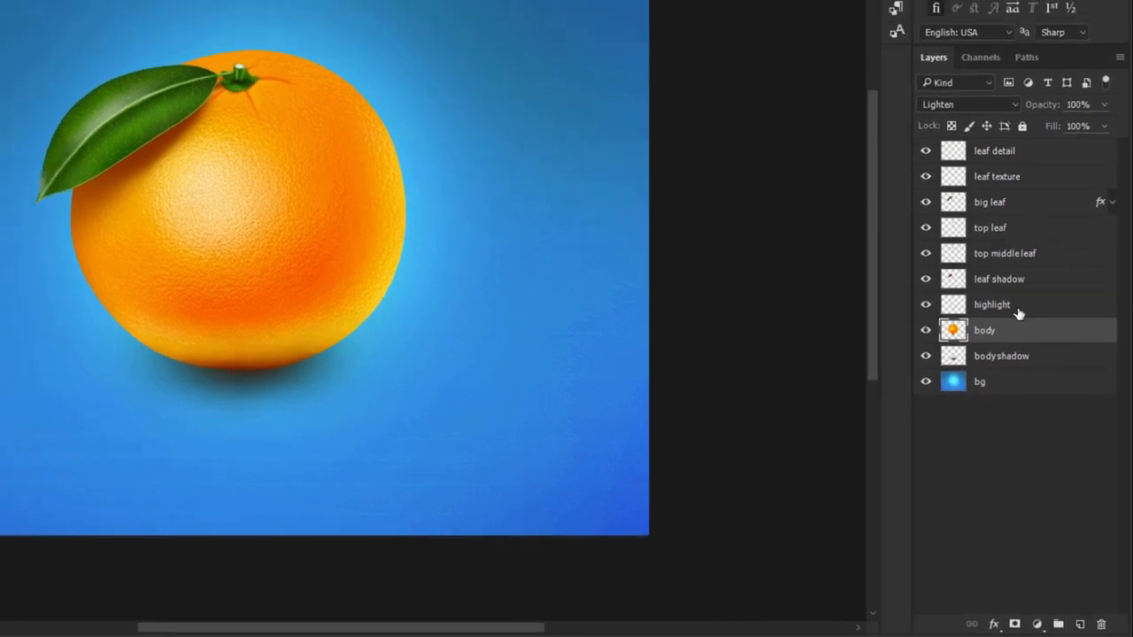
pyautogui.click(1015, 261)
pyautogui.click(1018, 231)
pyautogui.click(1053, 335)
pyautogui.click(1054, 314)
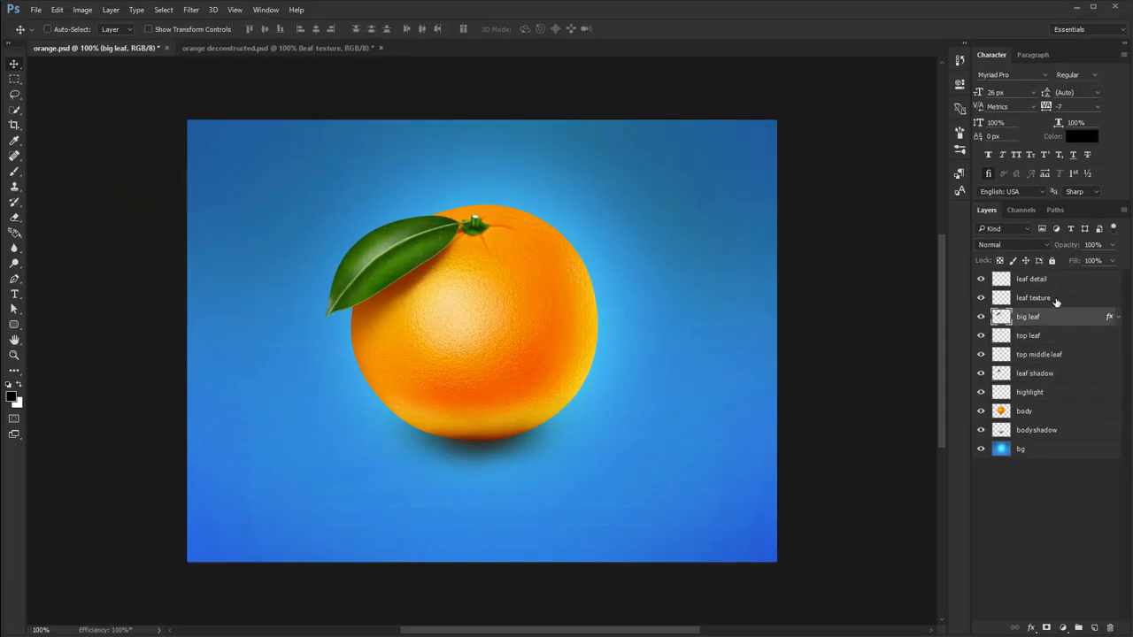
pyautogui.click(1058, 297)
pyautogui.click(1056, 280)
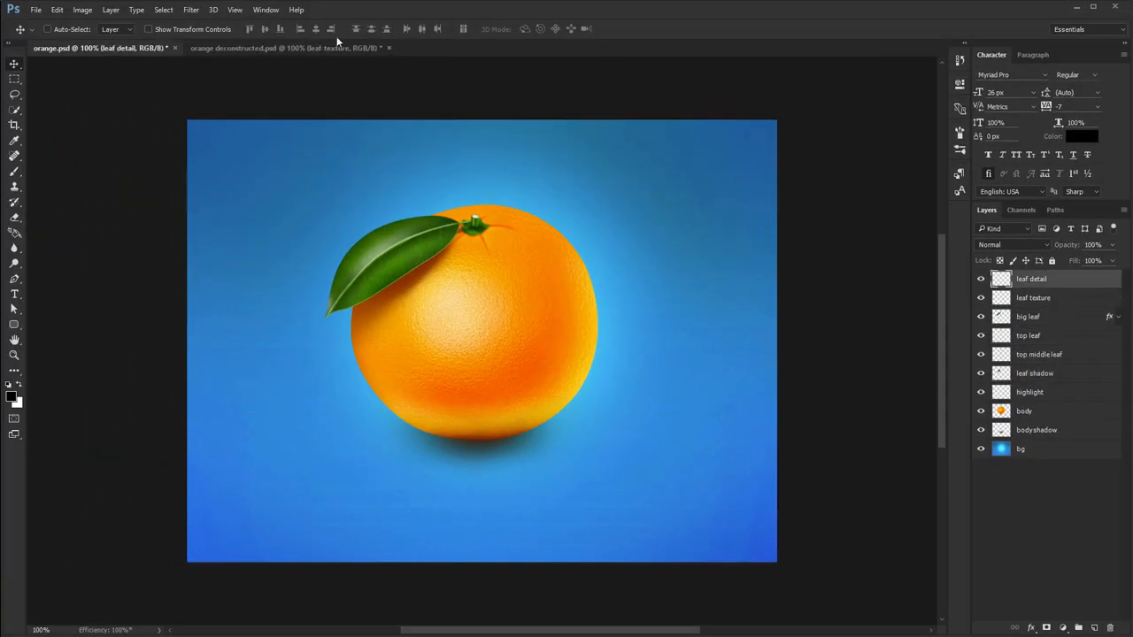
# - Examine the separated layer planes in orange deconstructed.psd with the panels hidden, comparing them with orange.psd
pyautogui.click(312, 45)
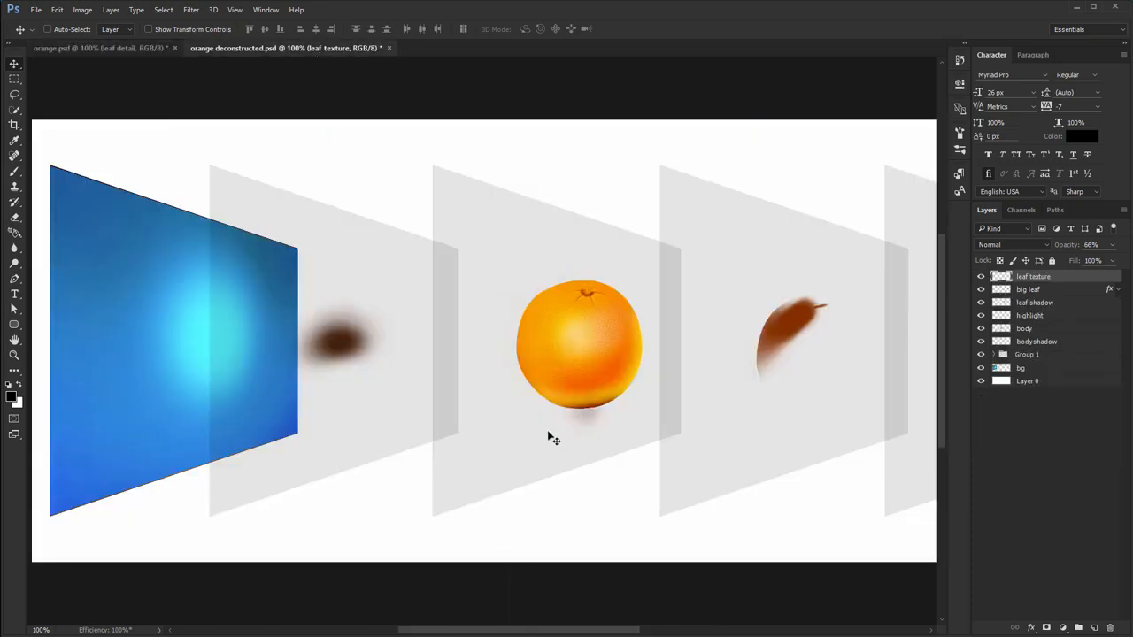
pyautogui.press('Tab')
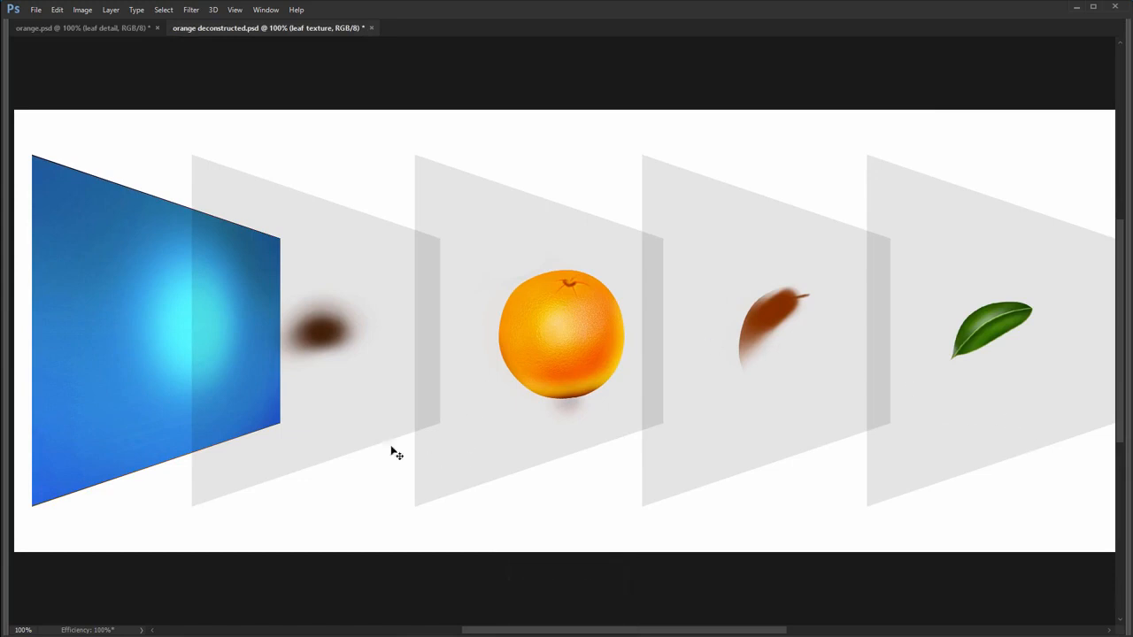
pyautogui.click(100, 27)
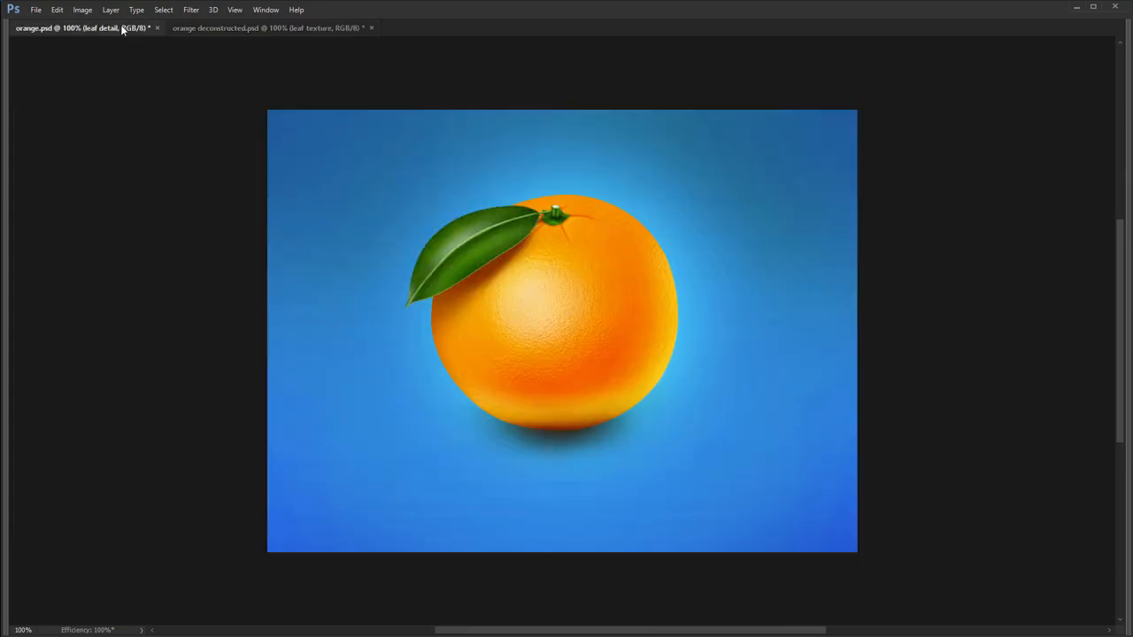
pyautogui.click(289, 31)
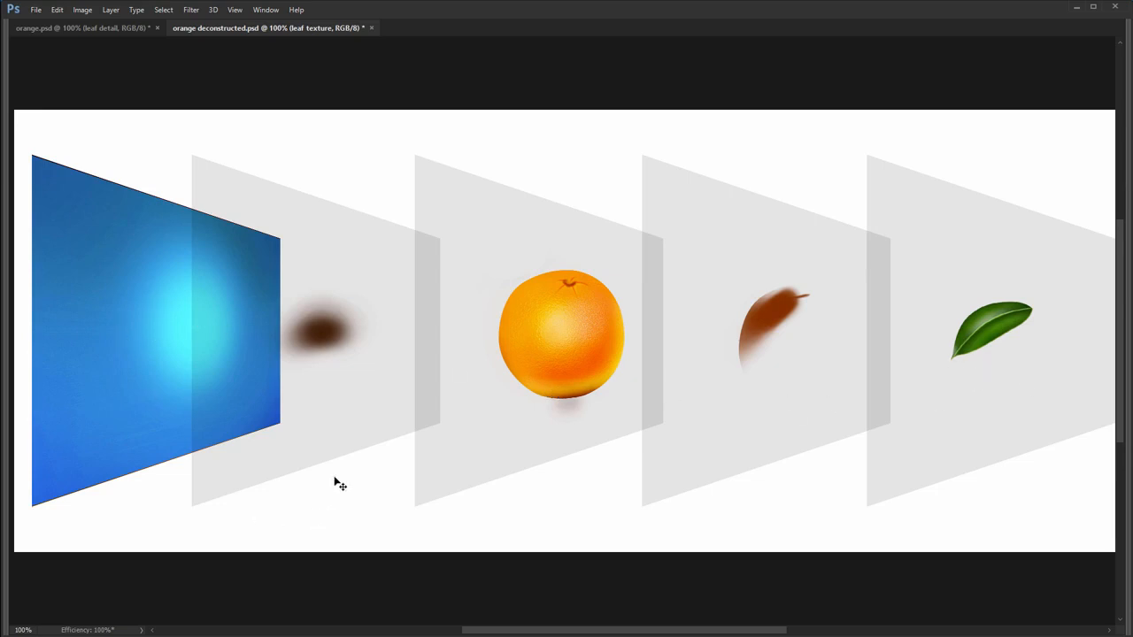
pyautogui.moveTo(549, 357); pyautogui.dragTo(520, 487)
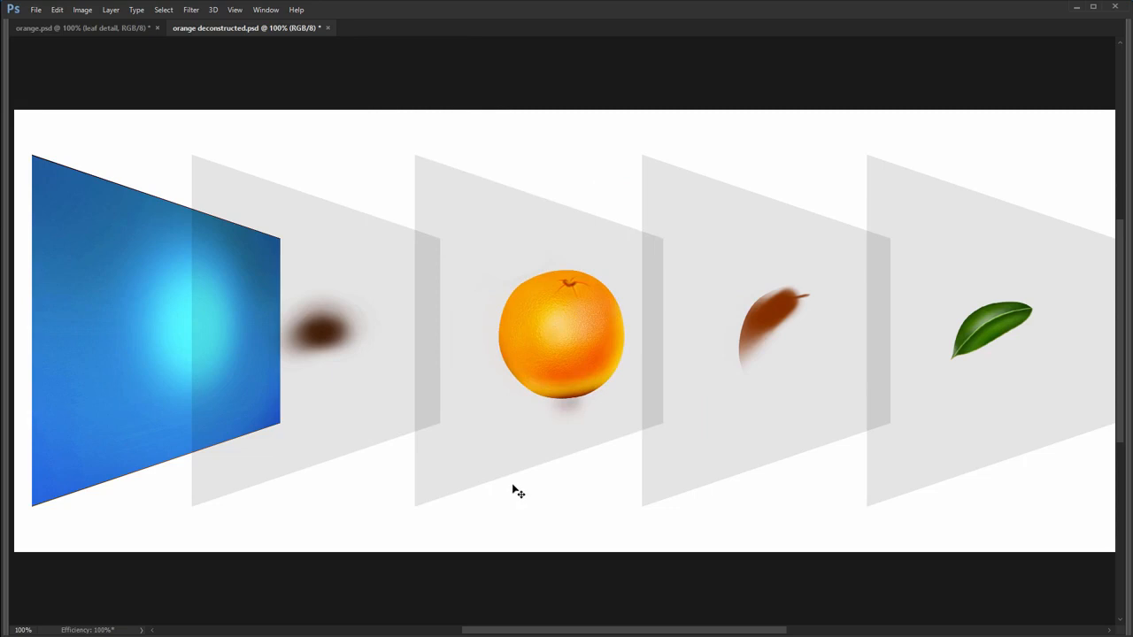
pyautogui.press('Tab')
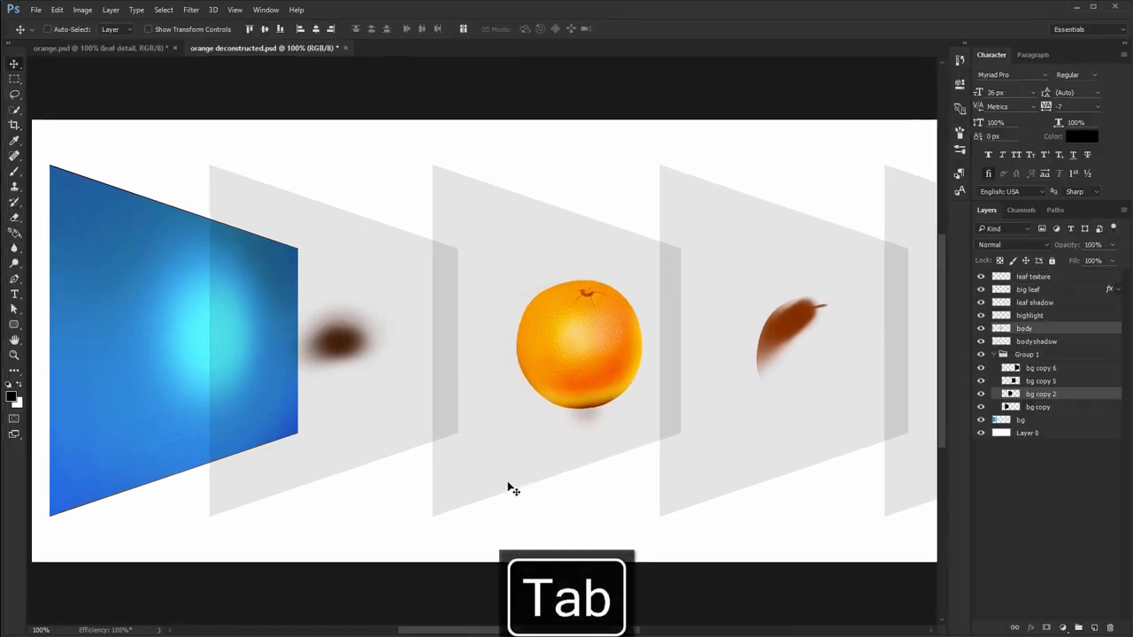
# - Paint black brush strokes around the orange on the bg layer of orange.psd, and undo the painting
pyautogui.click(134, 50)
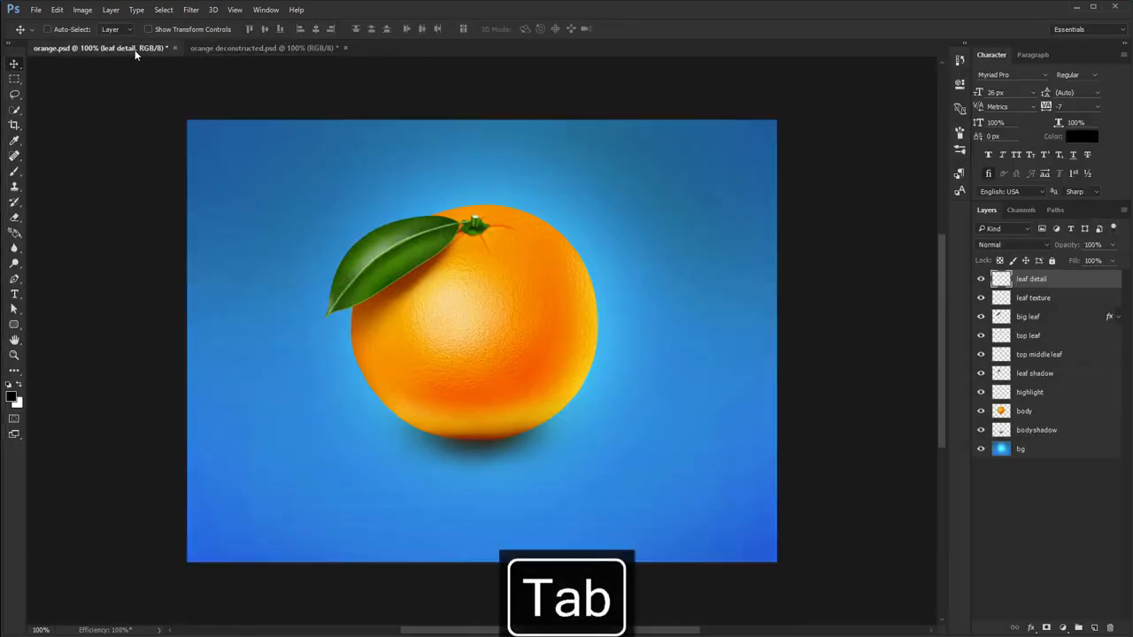
pyautogui.click(1028, 449)
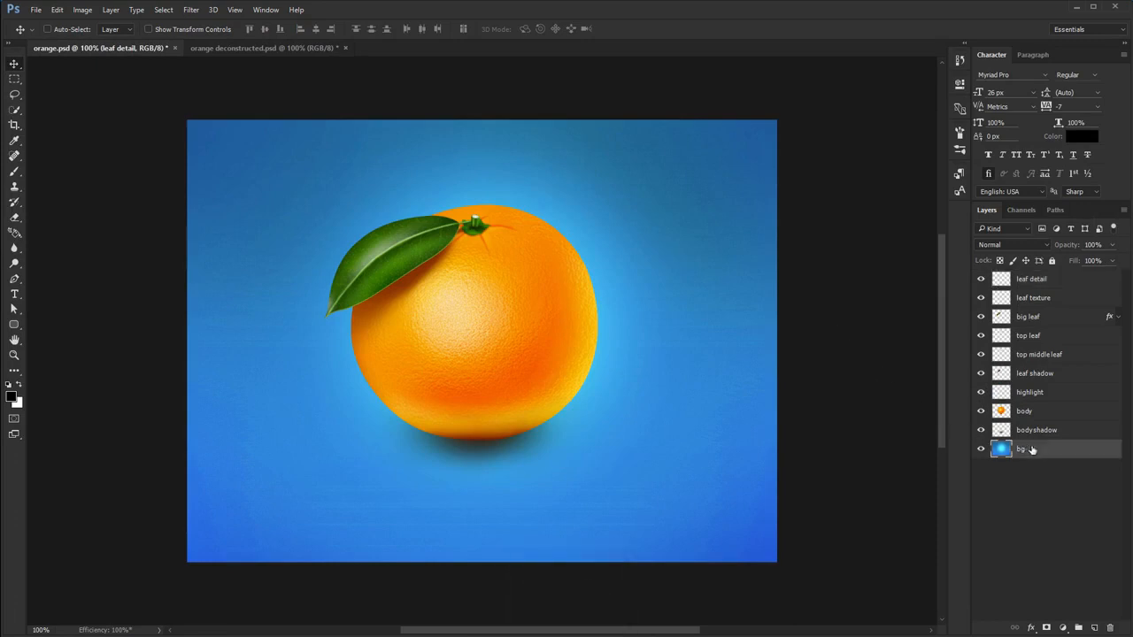
pyautogui.press('b')
pyautogui.moveTo(233, 234); pyautogui.dragTo(500, 204)
pyautogui.moveTo(546, 275)
pyautogui.mouseDown()
pyautogui.moveTo(328, 412)
pyautogui.moveTo(640, 304)
pyautogui.moveTo(460, 193)
pyautogui.moveTo(288, 318)
pyautogui.moveTo(292, 347)
pyautogui.mouseUp()
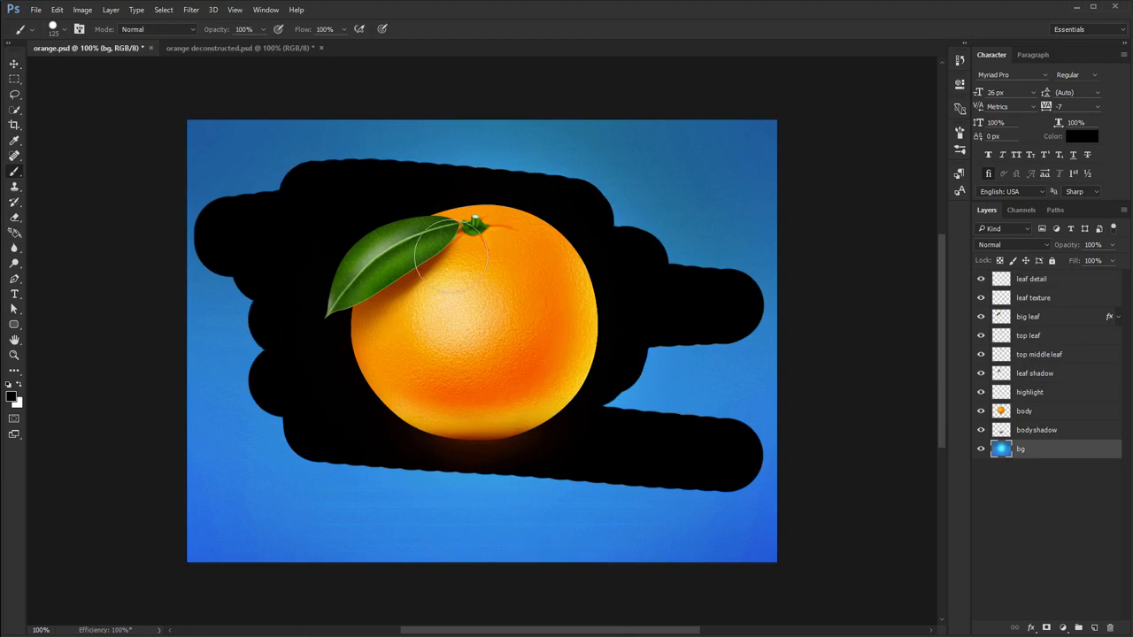
pyautogui.moveTo(531, 369); pyautogui.dragTo(628, 378)
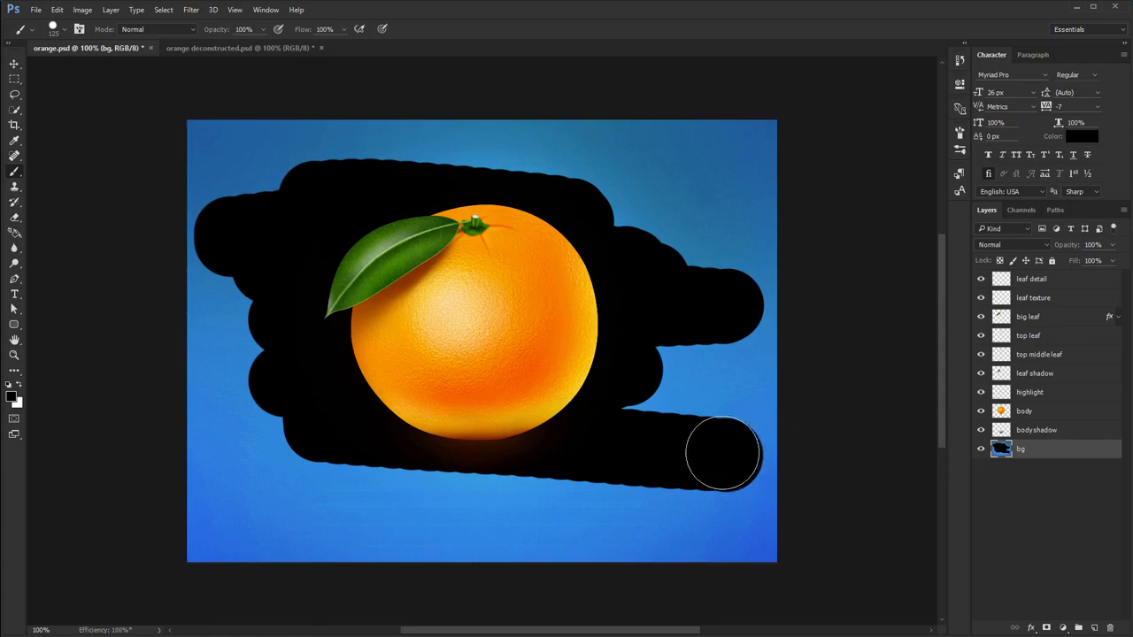
pyautogui.hotkey('ctrl', 'z')
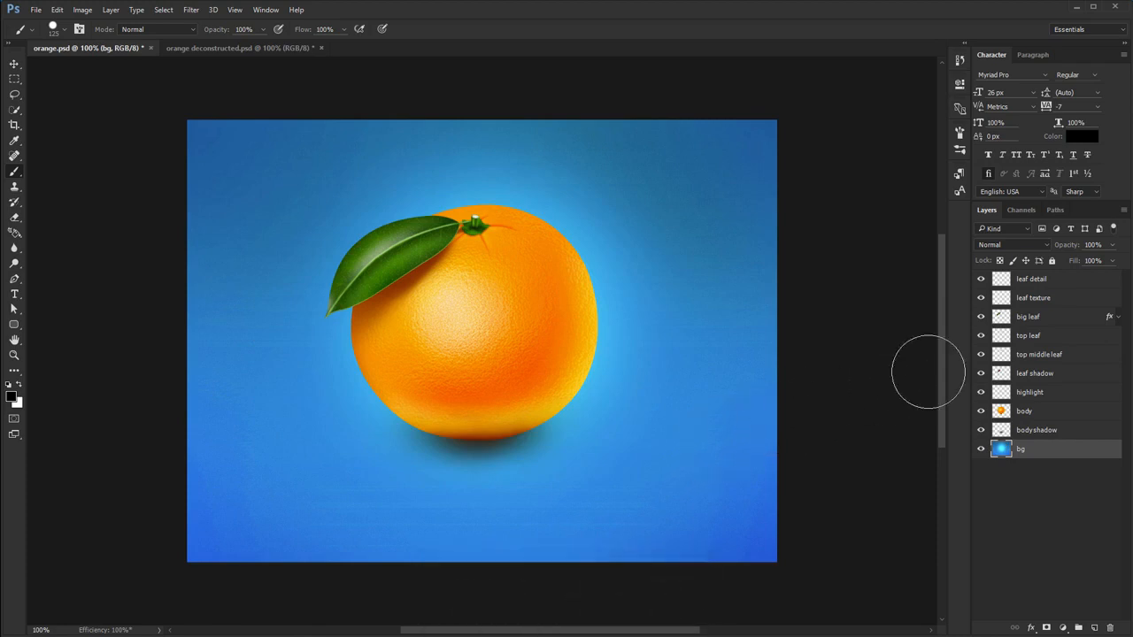
# - Paint black over the leaf on the big leaf layer, check it by toggling visibility, and undo the painting
pyautogui.click(1050, 318)
pyautogui.moveTo(453, 260)
pyautogui.mouseDown()
pyautogui.moveTo(243, 292)
pyautogui.moveTo(320, 218)
pyautogui.moveTo(326, 186)
pyautogui.moveTo(439, 278)
pyautogui.moveTo(566, 305)
pyautogui.mouseUp()
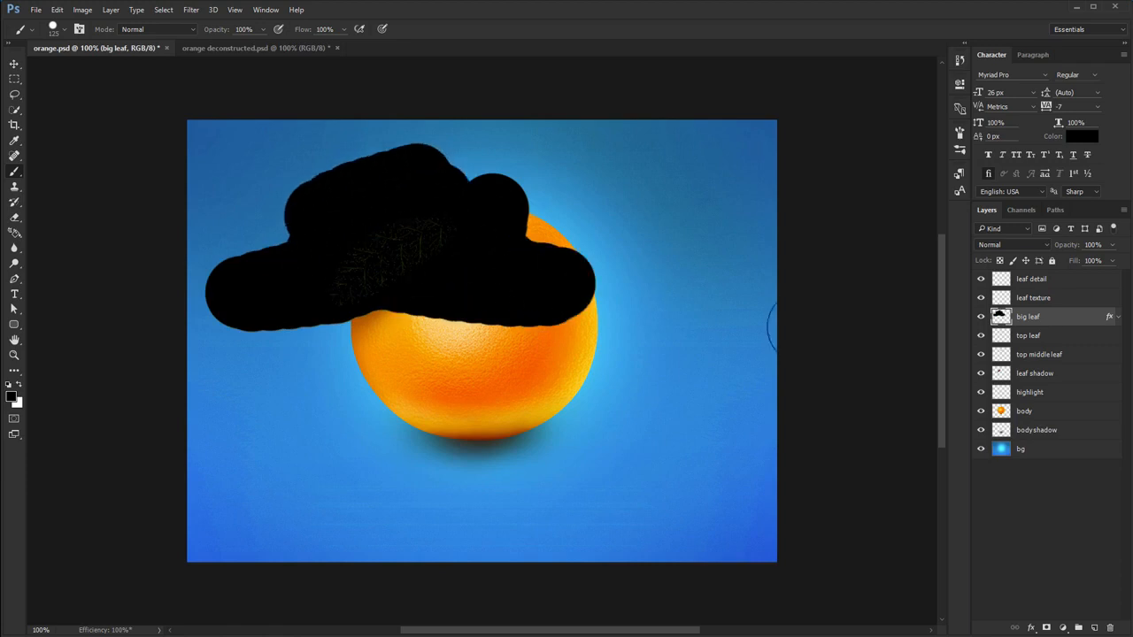
pyautogui.click(981, 316)
pyautogui.click(981, 316)
pyautogui.hotkey('ctrl', 'z')
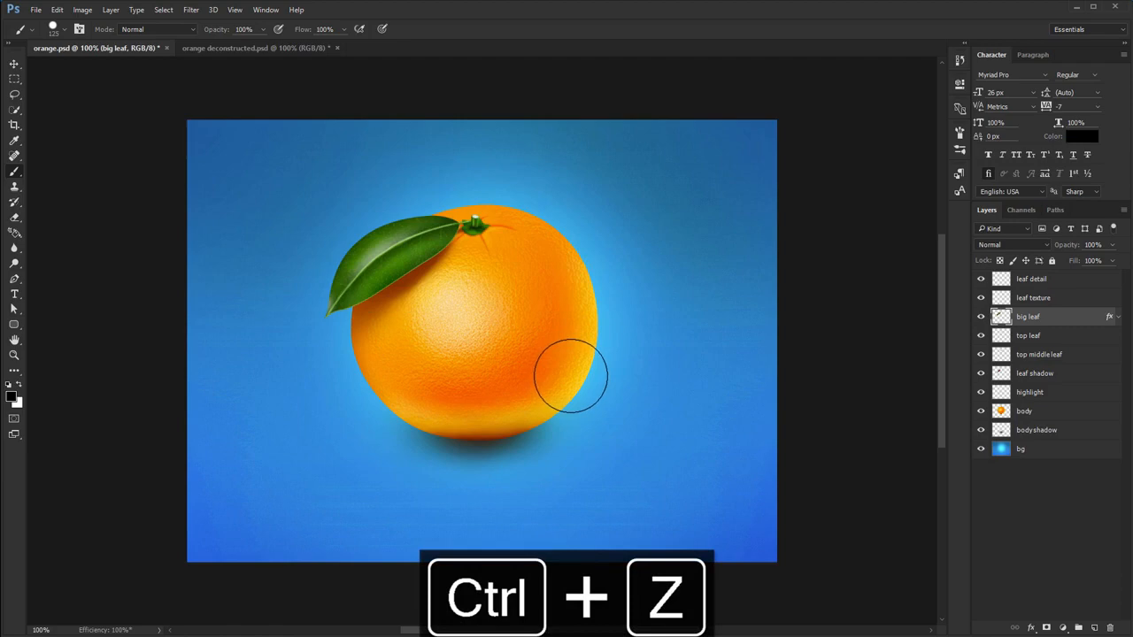
pyautogui.click(14, 64)
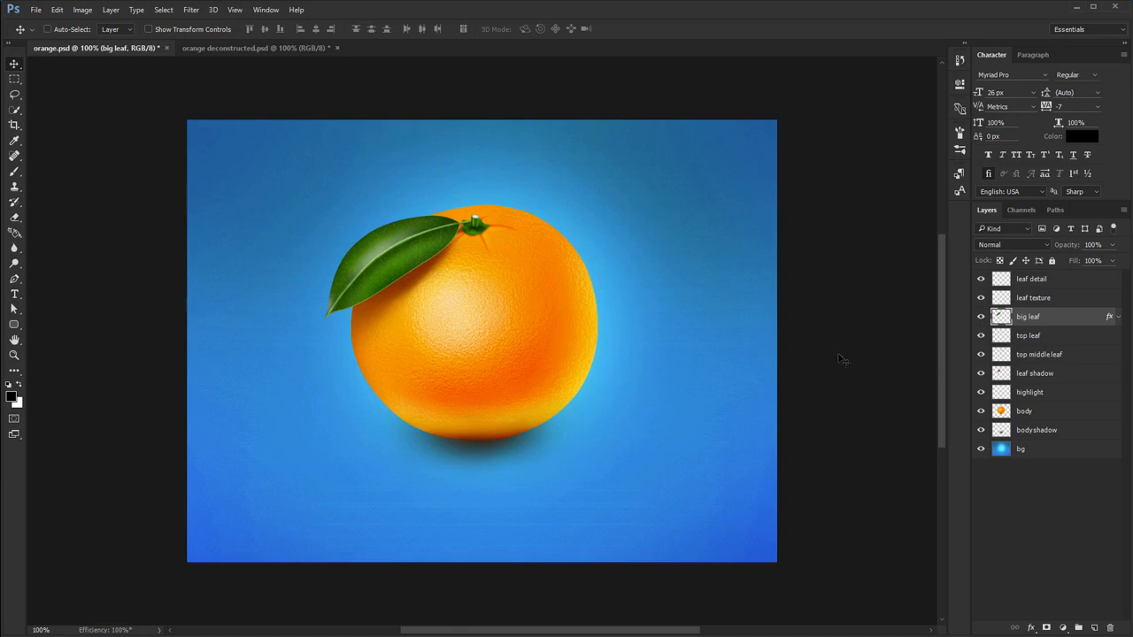
# - Hide and show the big leaf layer repeatedly to compare the picture with and without the leaf
pyautogui.click(980, 317)
pyautogui.click(980, 317)
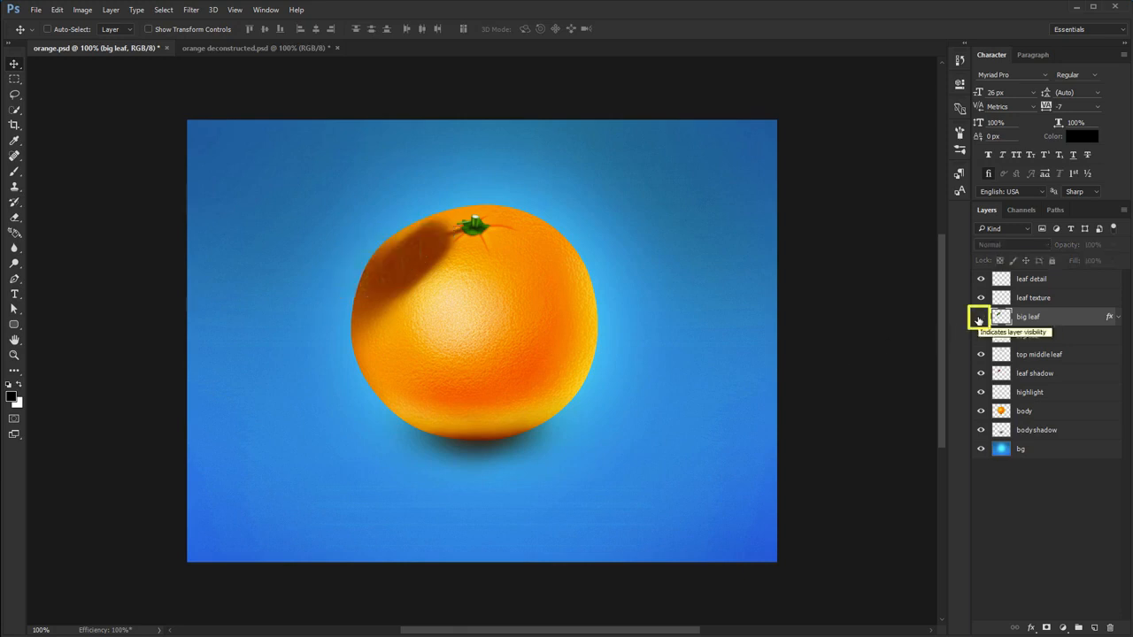
pyautogui.click(979, 316)
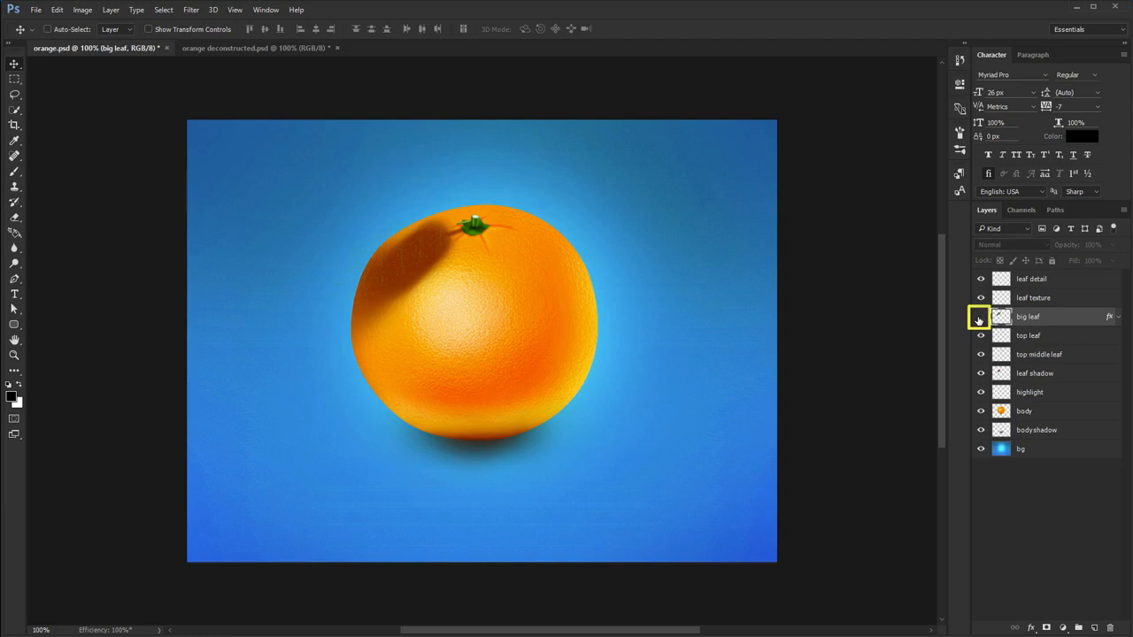
pyautogui.click(980, 317)
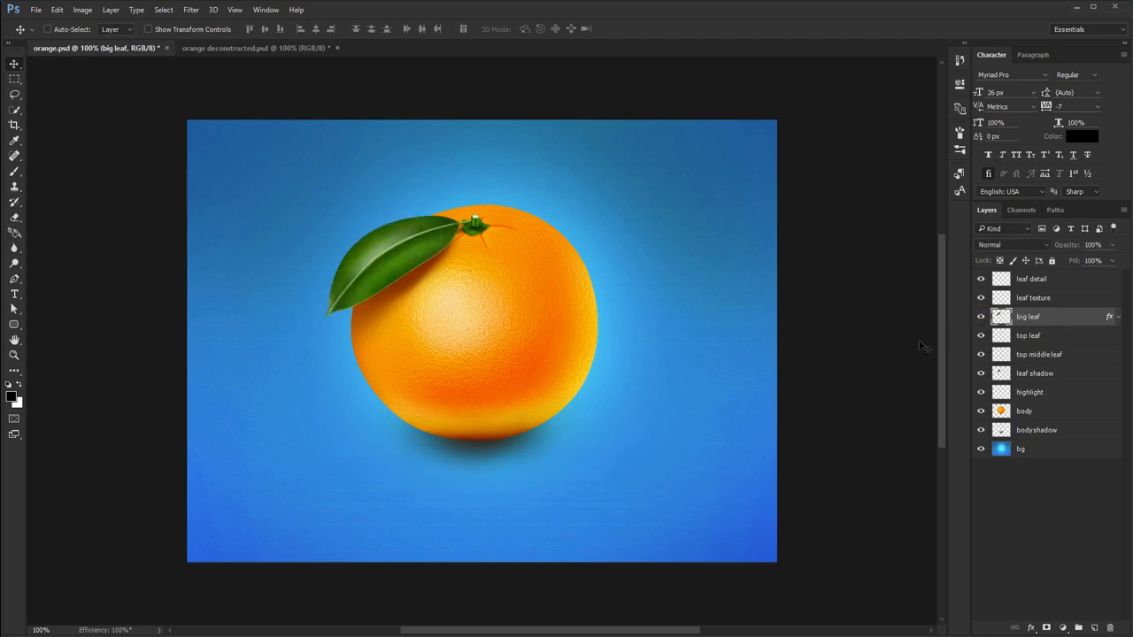
pyautogui.moveTo(980, 320)
pyautogui.mouseDown()
pyautogui.moveTo(984, 431)
pyautogui.moveTo(978, 319)
pyautogui.mouseUp()
pyautogui.moveTo(980, 375)
pyautogui.mouseDown()
pyautogui.moveTo(981, 451)
pyautogui.moveTo(978, 375)
pyautogui.mouseUp()
pyautogui.click(980, 317)
pyautogui.click(980, 316)
# - Toggle the visibility of the top leaf, top middle leaf, leaf shadow and highlight layers to inspect each one's content
pyautogui.click(980, 336)
pyautogui.click(980, 353)
pyautogui.click(980, 354)
pyautogui.click(981, 373)
pyautogui.click(980, 373)
pyautogui.click(981, 392)
pyautogui.click(980, 392)
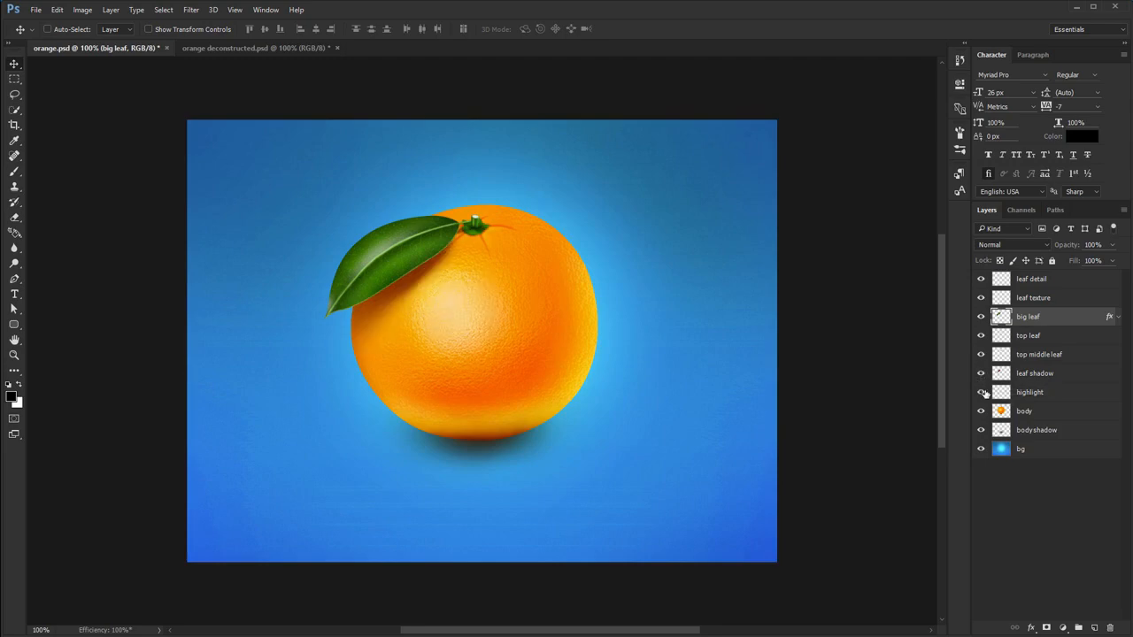
# - Select the highlight layer and toggle its visibility to examine its effect on the orange up close
pyautogui.click(1040, 398)
pyautogui.scroll(1, 470, 309)
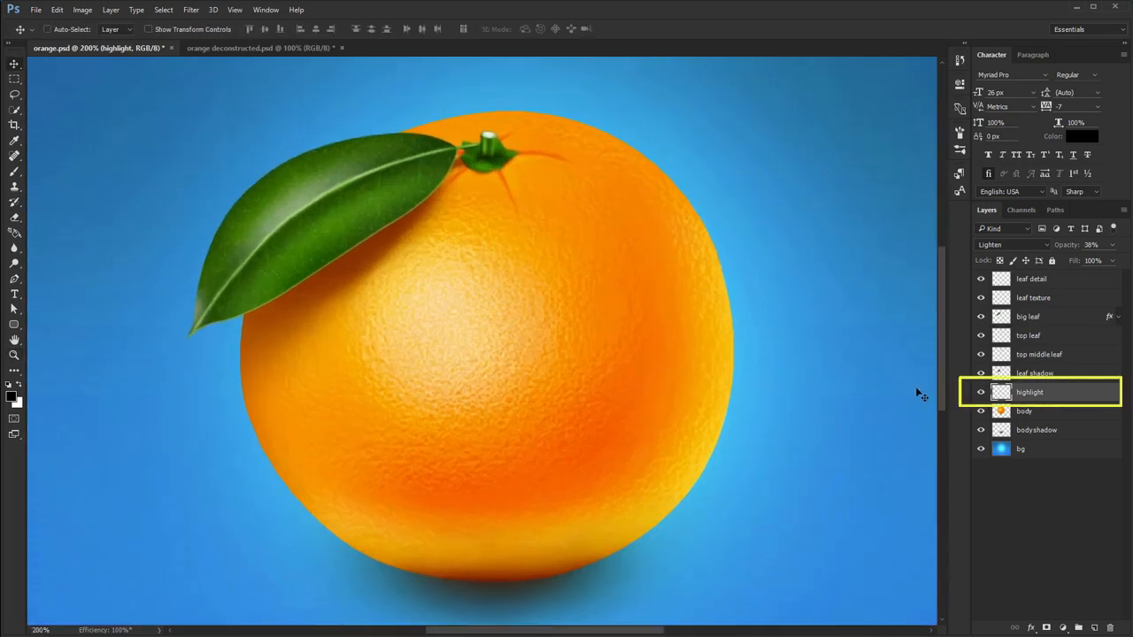
pyautogui.click(980, 392)
pyautogui.click(979, 392)
pyautogui.click(980, 392)
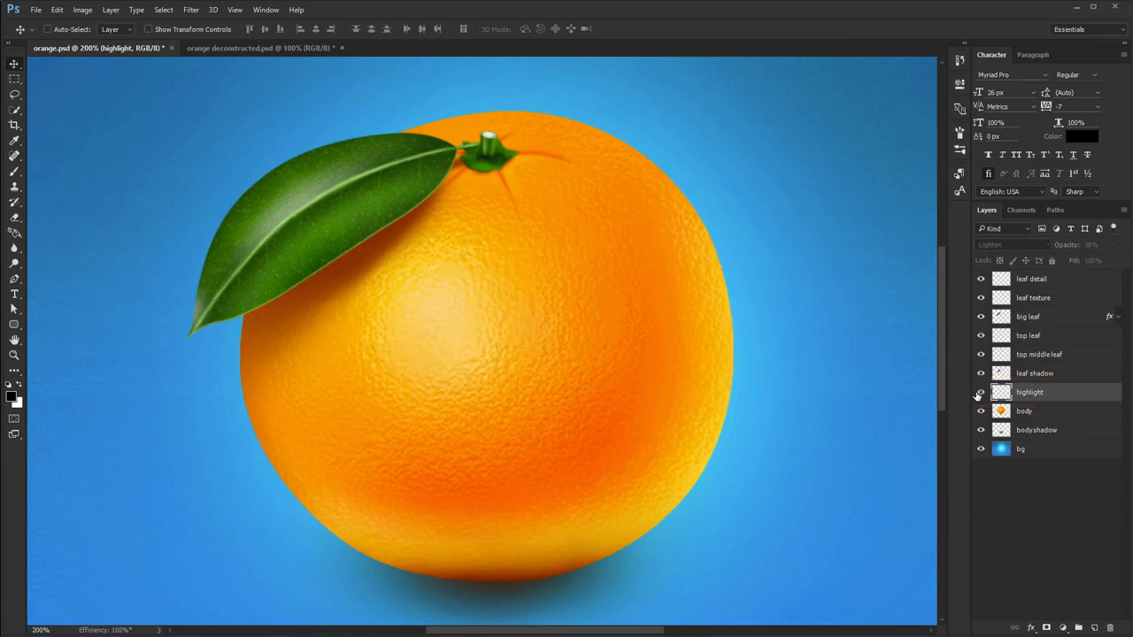
pyautogui.click(980, 392)
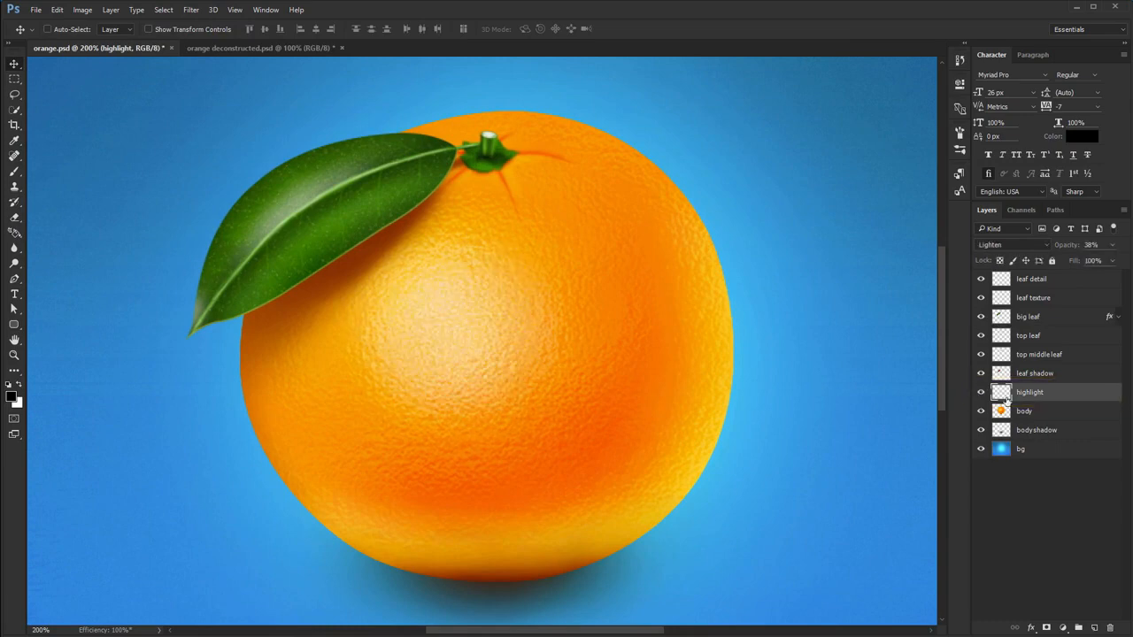
# - Load the pixels of the highlight and leaf shadow layers as selections to locate them, and deselect
pyautogui.keyDown('ctrl'); pyautogui.click(1001, 392); pyautogui.keyUp('ctrl')
pyautogui.hotkey('ctrl', '1')
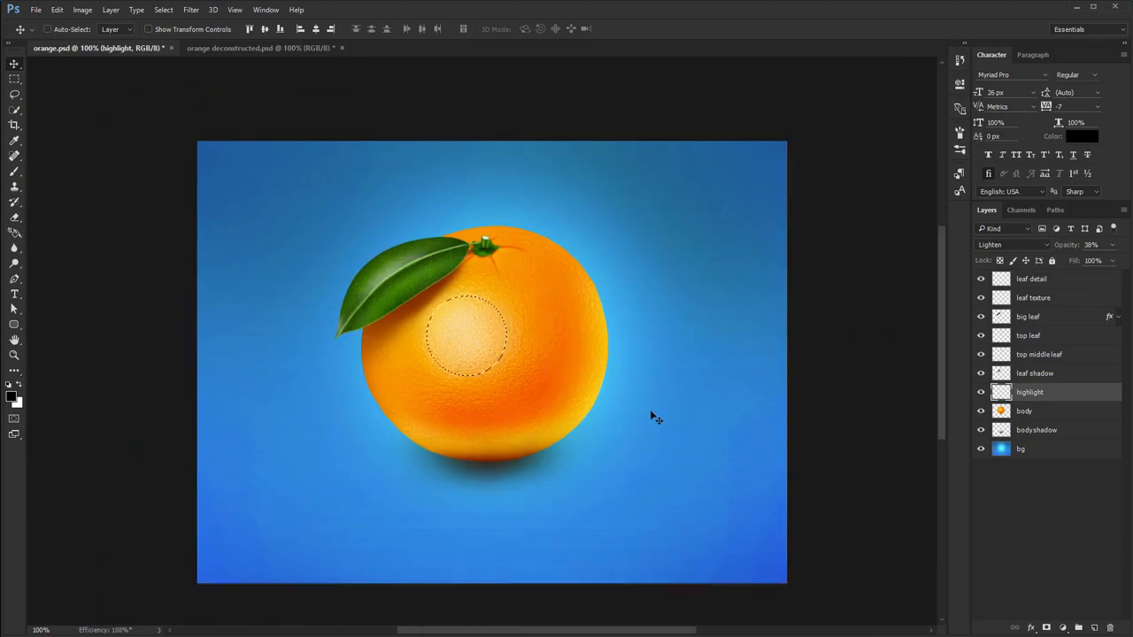
pyautogui.keyDown('ctrl'); pyautogui.click(1000, 373); pyautogui.keyUp('ctrl')
pyautogui.keyDown('ctrl'); pyautogui.click(1001, 392); pyautogui.keyUp('ctrl')
pyautogui.hotkey('ctrl', 'd')
# - Load the leaf texture layer's pixels as a selection while inspecting the leaf up close
pyautogui.keyDown('ctrl'); pyautogui.click(1001, 298); pyautogui.keyUp('ctrl')
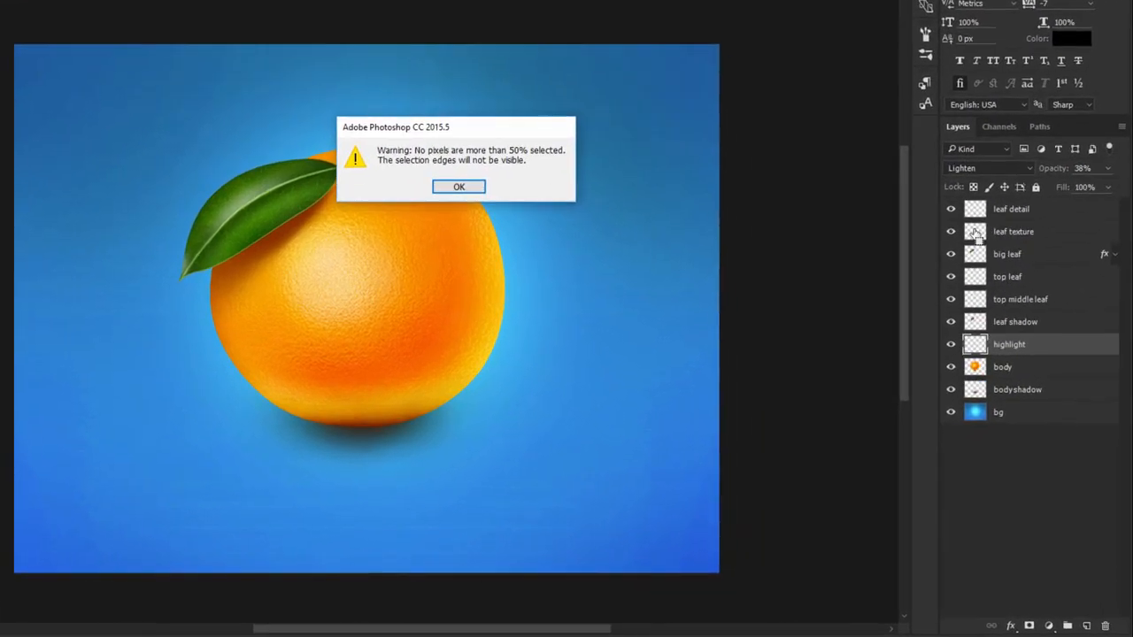
pyautogui.press('Return')
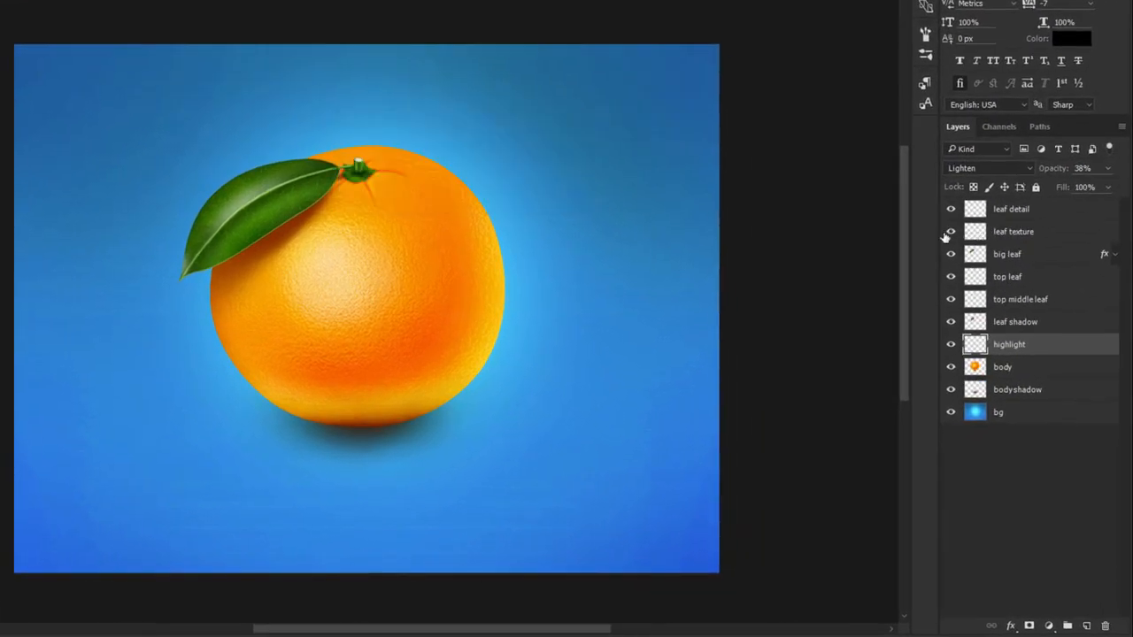
pyautogui.scroll(3, 227, 192)
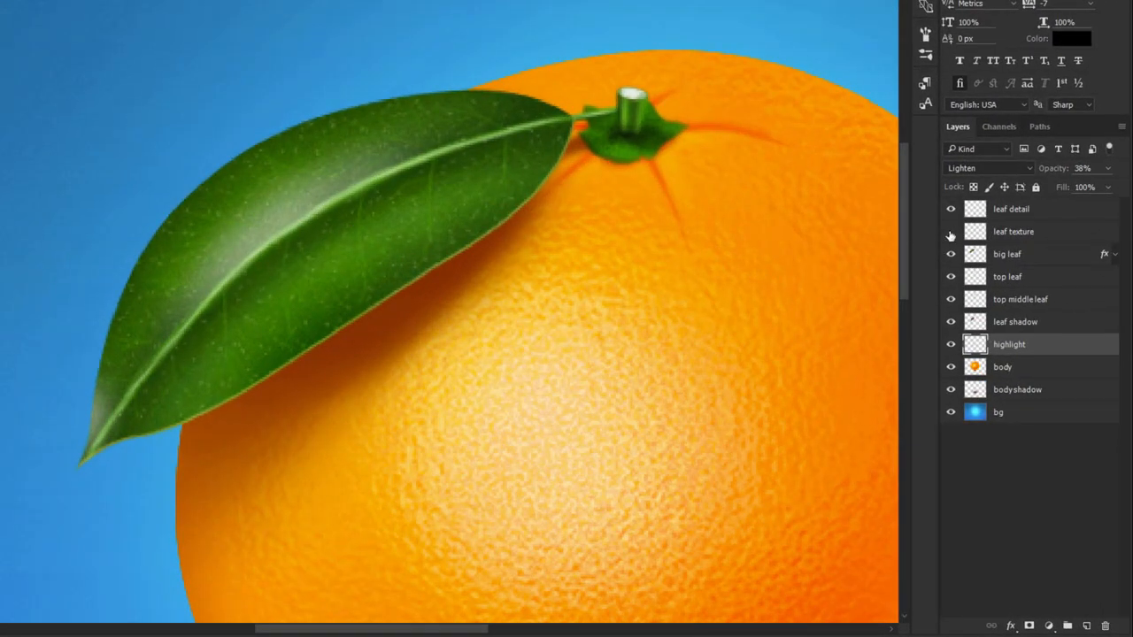
pyautogui.keyDown('ctrl'); pyautogui.click(976, 234); pyautogui.keyUp('ctrl')
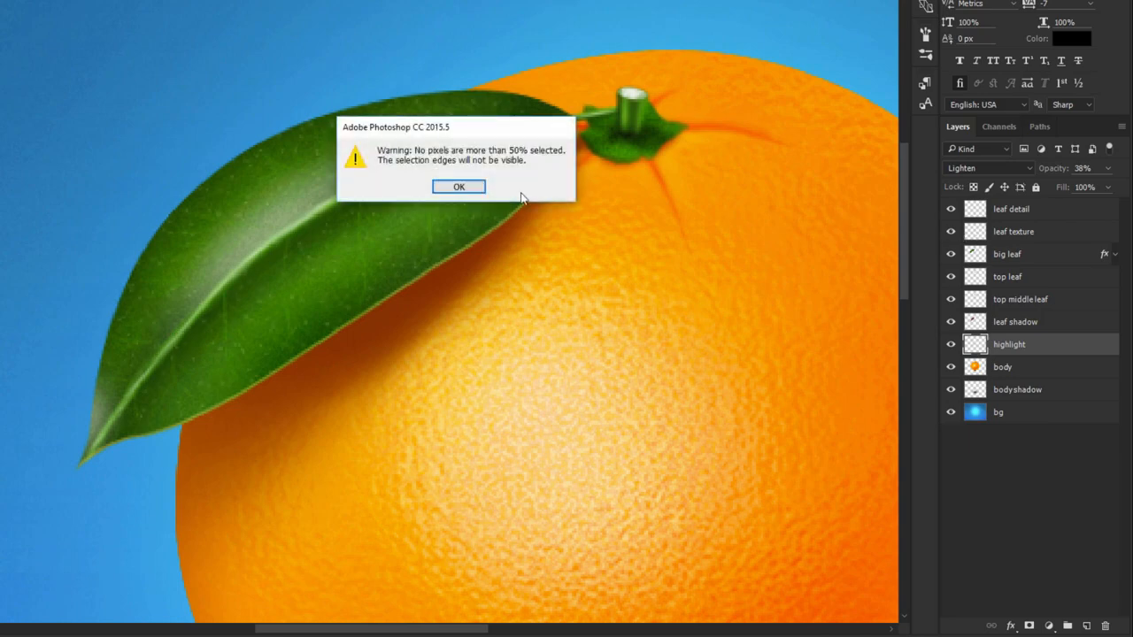
pyautogui.click(461, 187)
pyautogui.hotkey('ctrl', '1')
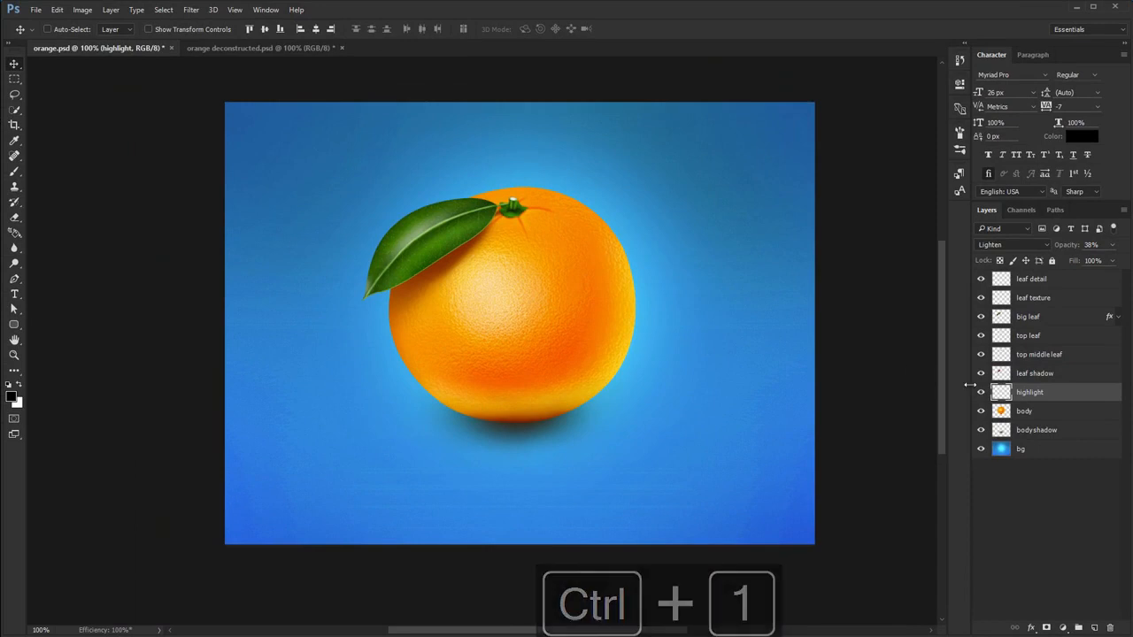
# - Select the body layer and switch the layer previews to Large Thumbnails
pyautogui.click(1001, 411)
pyautogui.rightClick(1000, 412)
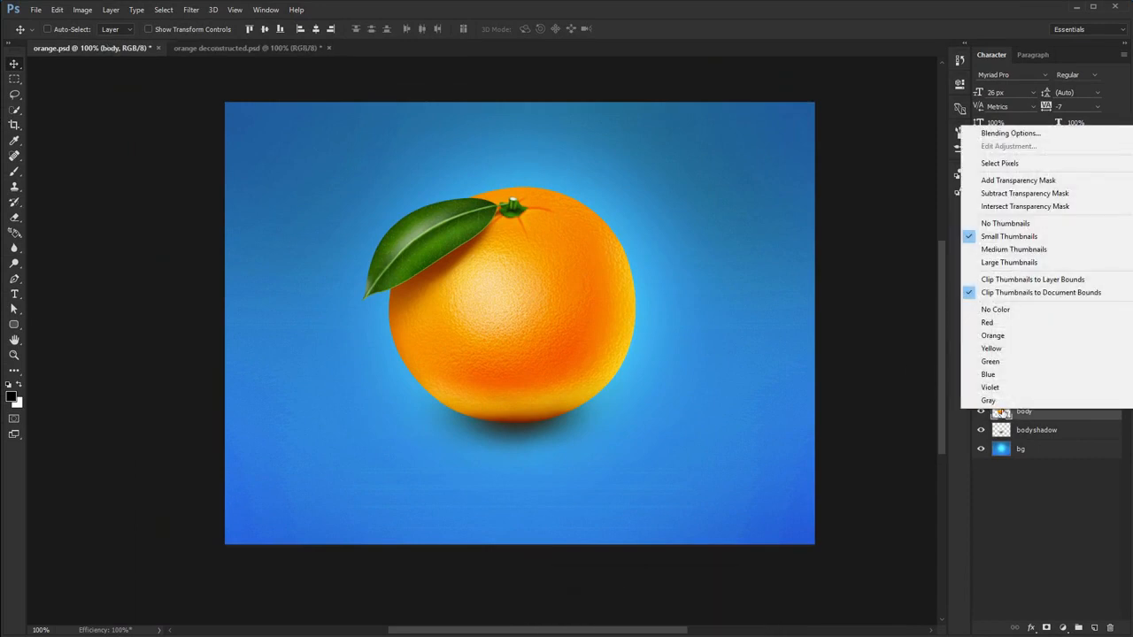
pyautogui.click(1015, 263)
pyautogui.scroll(-1, 1050, 447)
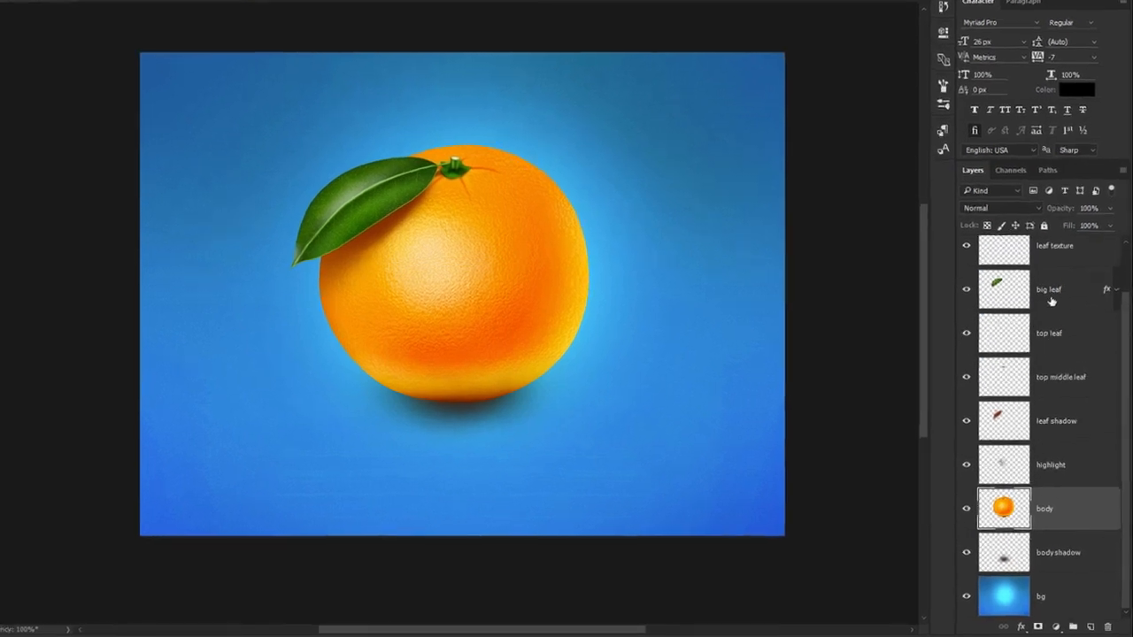
# - Select the big leaf, leaf shadow, highlight and body layers in turn to examine their enlarged thumbnails
pyautogui.click(1058, 326)
pyautogui.click(1035, 352)
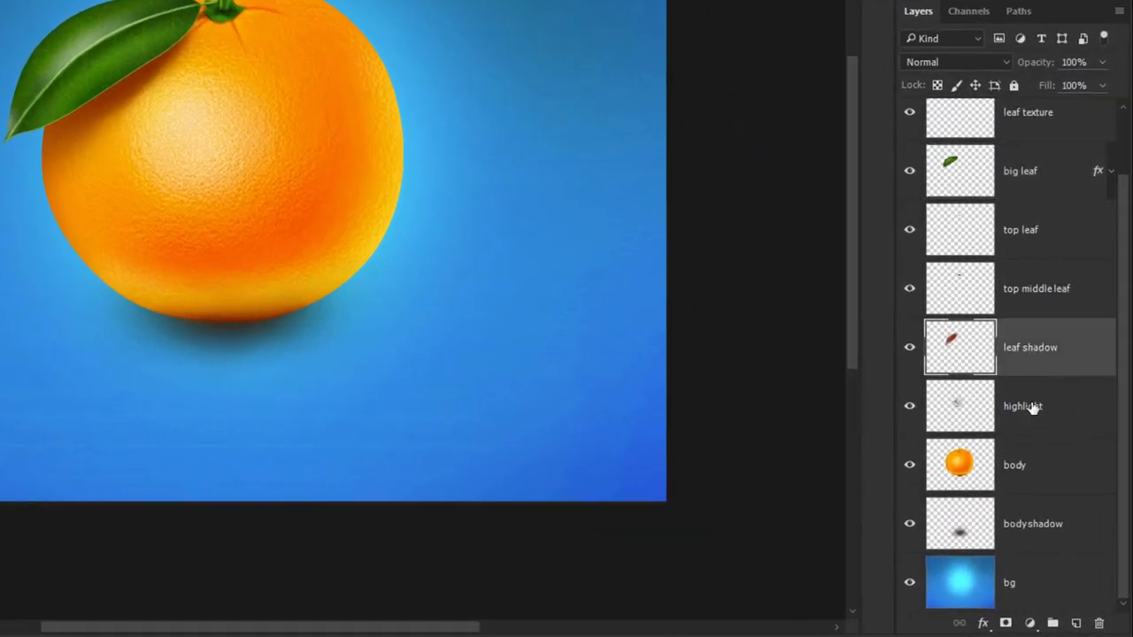
pyautogui.click(1031, 405)
pyautogui.click(1024, 460)
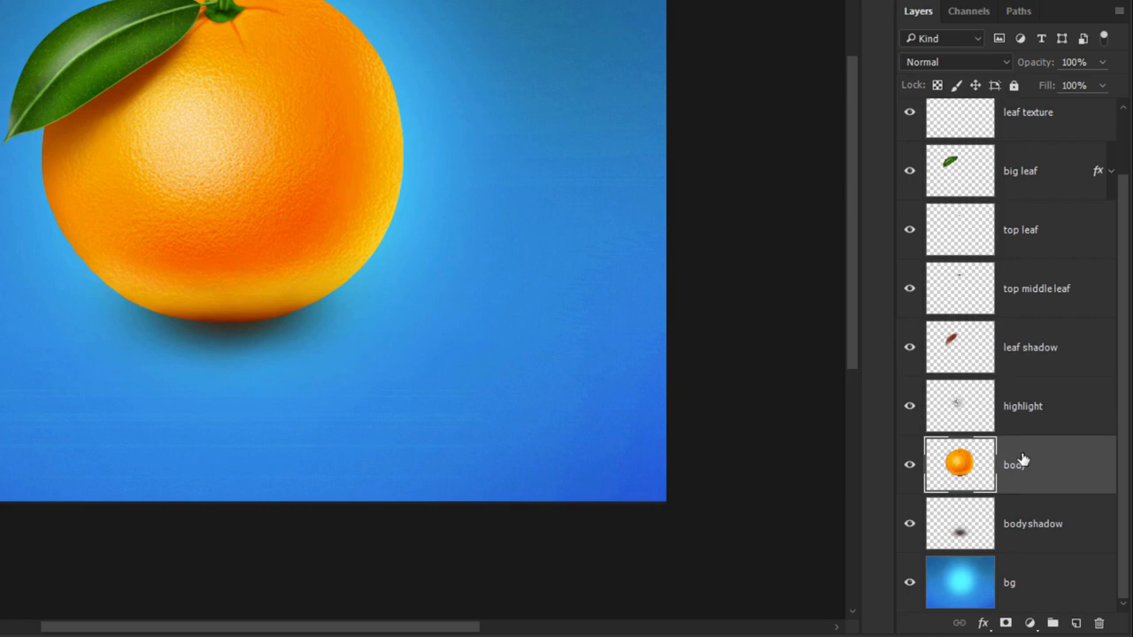
# - Look through the layer list and set the layer previews back to Small Thumbnails
pyautogui.scroll(2, 1023, 458)
pyautogui.scroll(-2, 1023, 459)
pyautogui.rightClick(964, 455)
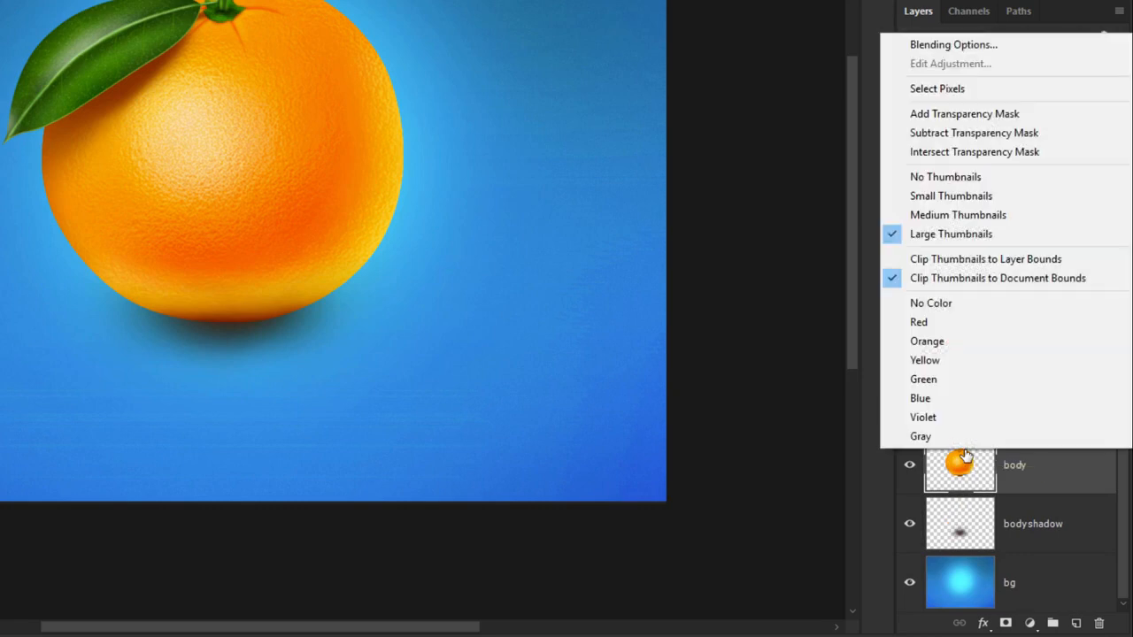
pyautogui.click(951, 196)
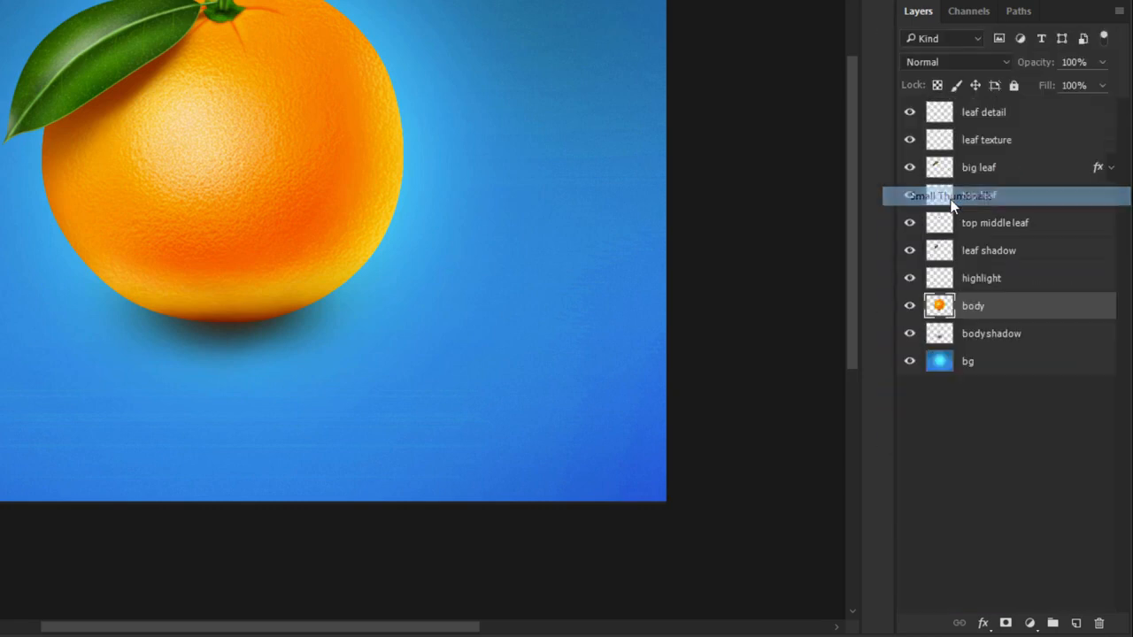
# - Rename the body layer as "body orange"
pyautogui.doubleClick(973, 306)
pyautogui.click(996, 306)
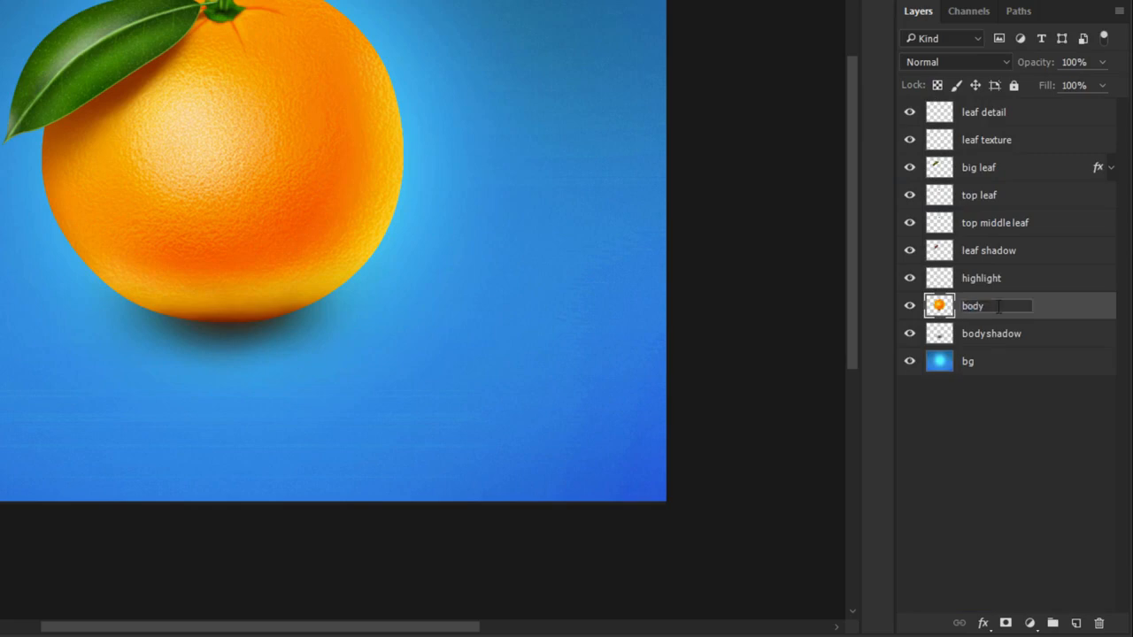
pyautogui.write('orange')
pyautogui.press('Return')
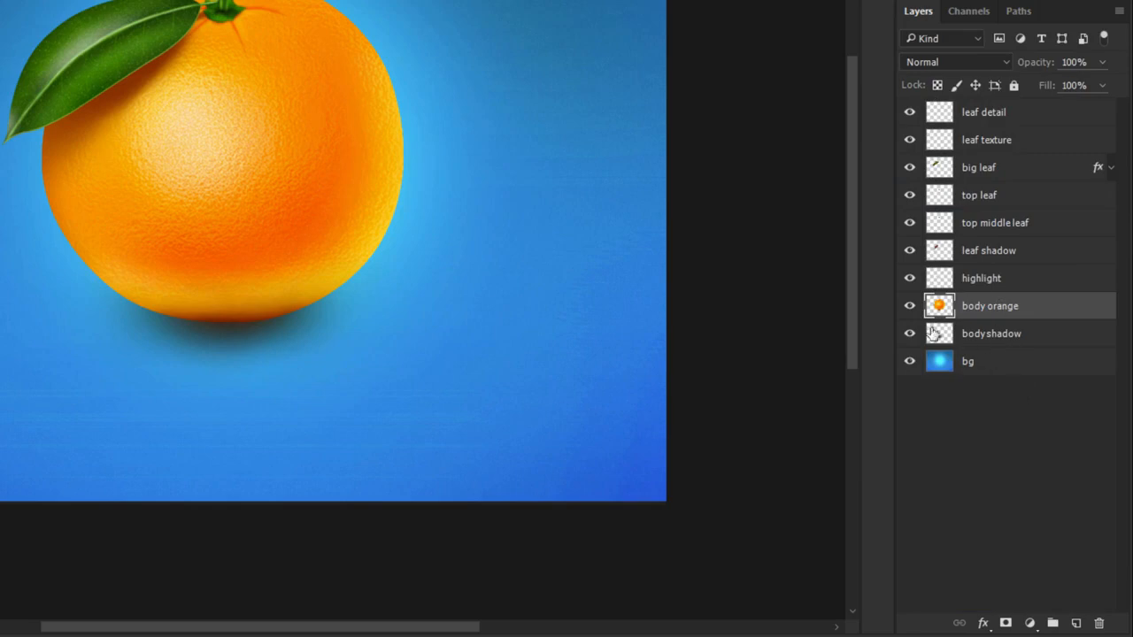
# - Hide and reshow the body orange, body shadow and leaf shadow layers in turn to examine what each contains
pyautogui.click(907, 307)
pyautogui.click(909, 306)
pyautogui.click(995, 343)
pyautogui.click(909, 337)
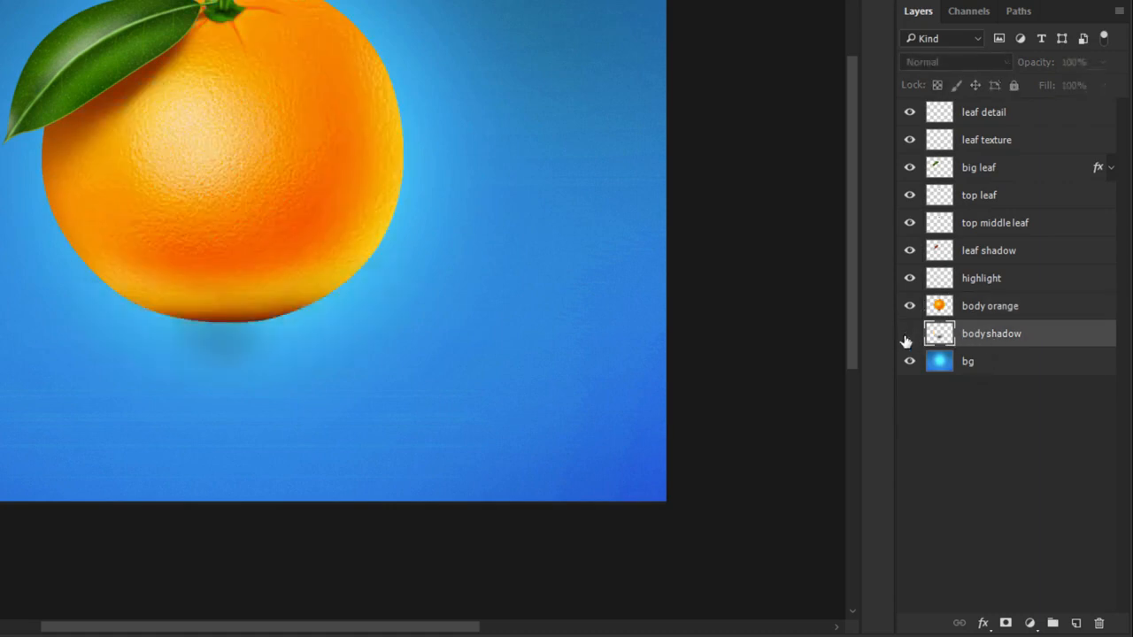
pyautogui.click(908, 337)
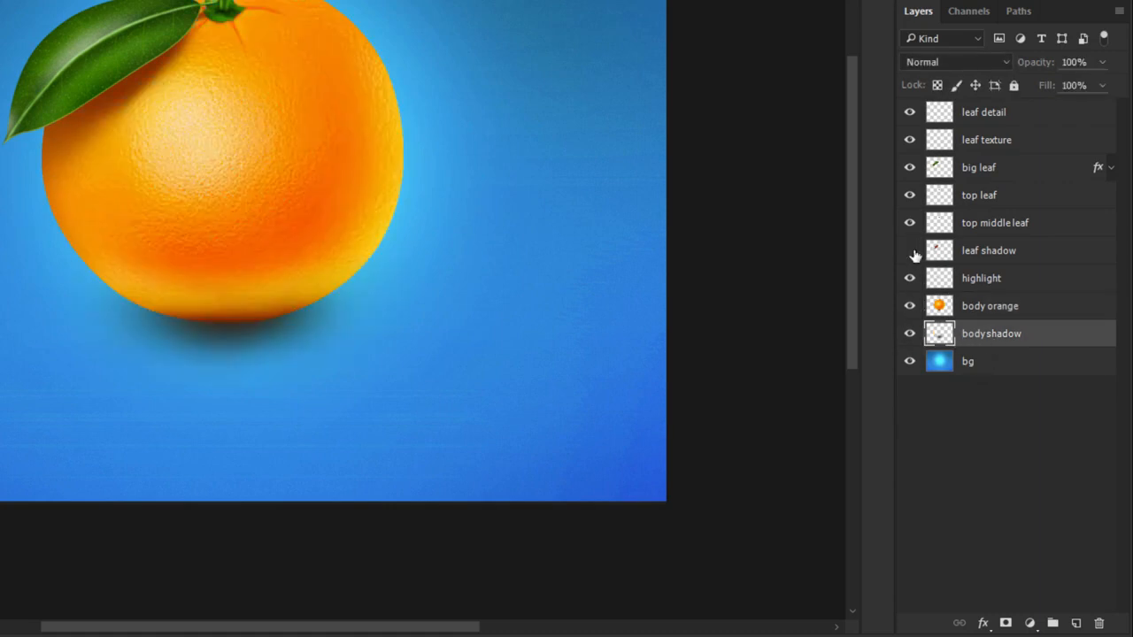
pyautogui.click(910, 253)
pyautogui.click(910, 252)
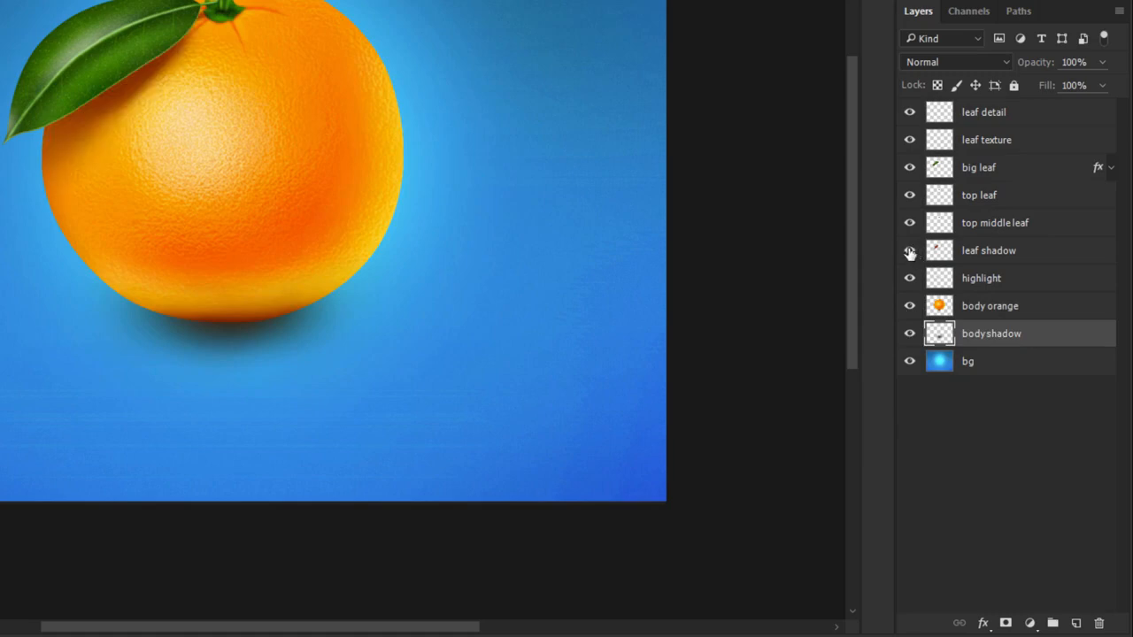
# - Open and dismiss the body shadow layer's Layer Style dialog, and open the layer's name for editing
pyautogui.click(992, 256)
pyautogui.click(1003, 340)
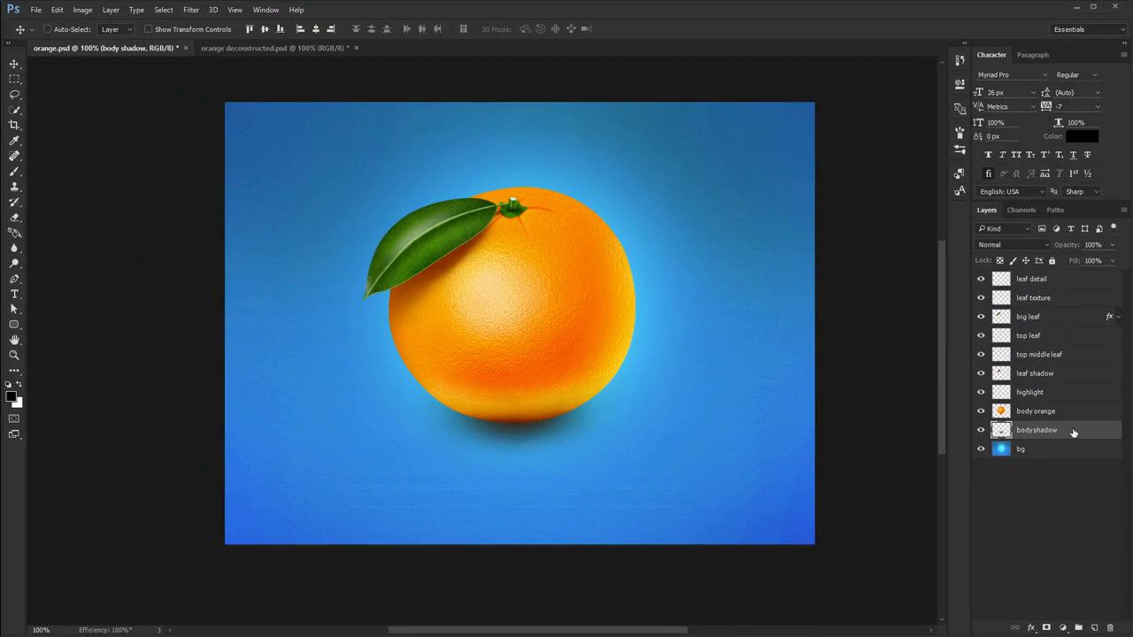
pyautogui.doubleClick(1046, 336)
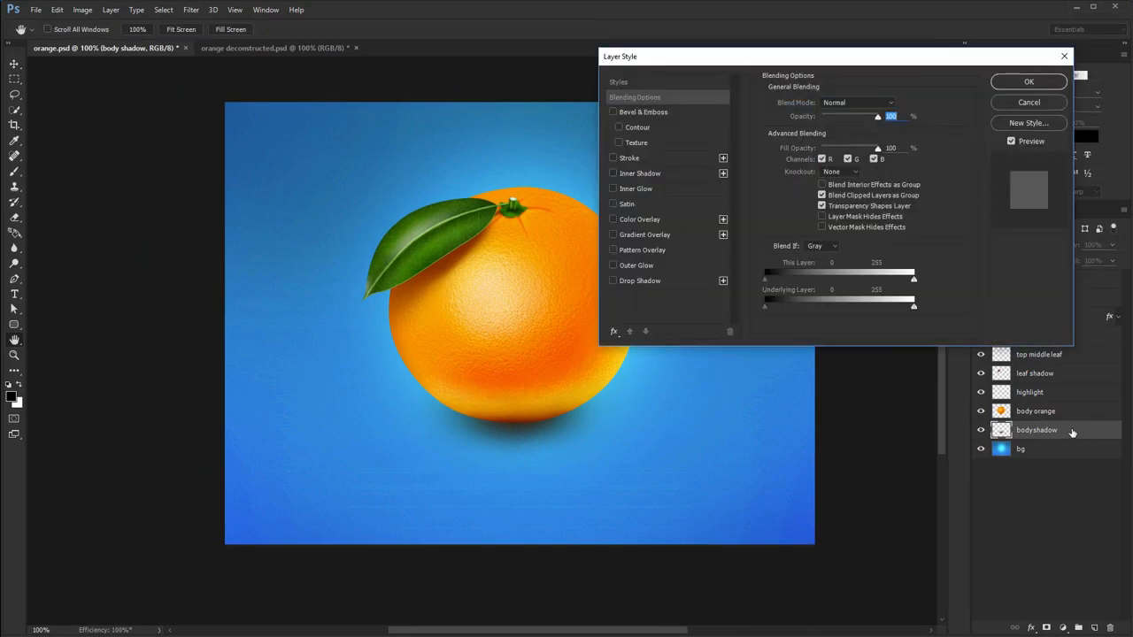
pyautogui.press('Escape')
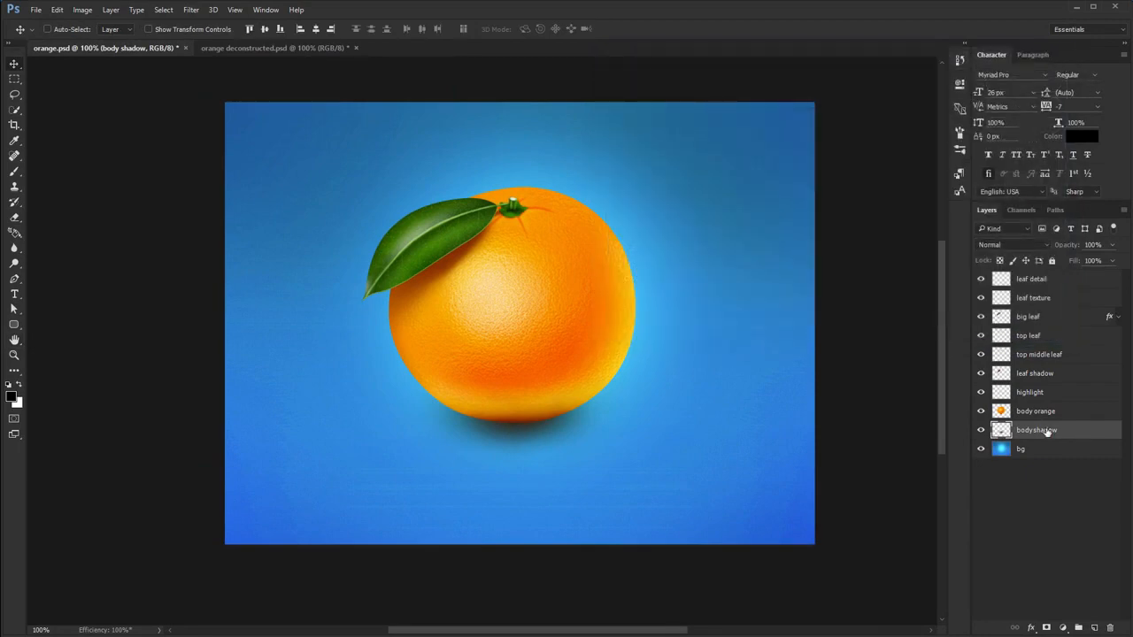
pyautogui.doubleClick(1047, 431)
pyautogui.click(1056, 483)
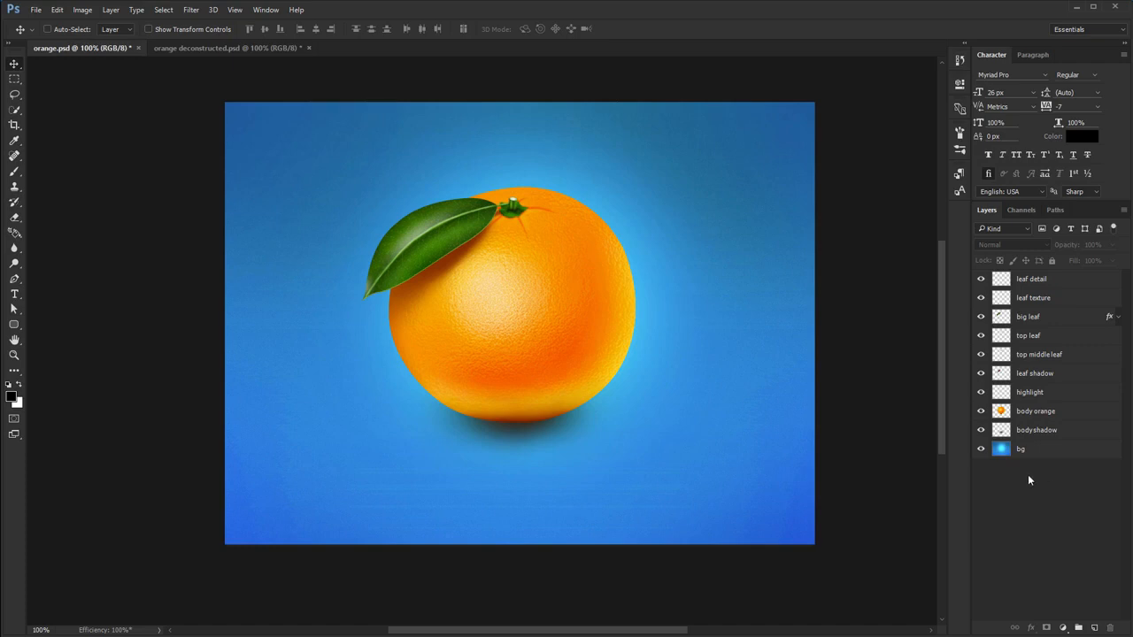
# - Select the leaf shadow, top middle leaf, top leaf and big leaf layers one at a time
pyautogui.click(1051, 374)
pyautogui.click(1053, 355)
pyautogui.click(1053, 336)
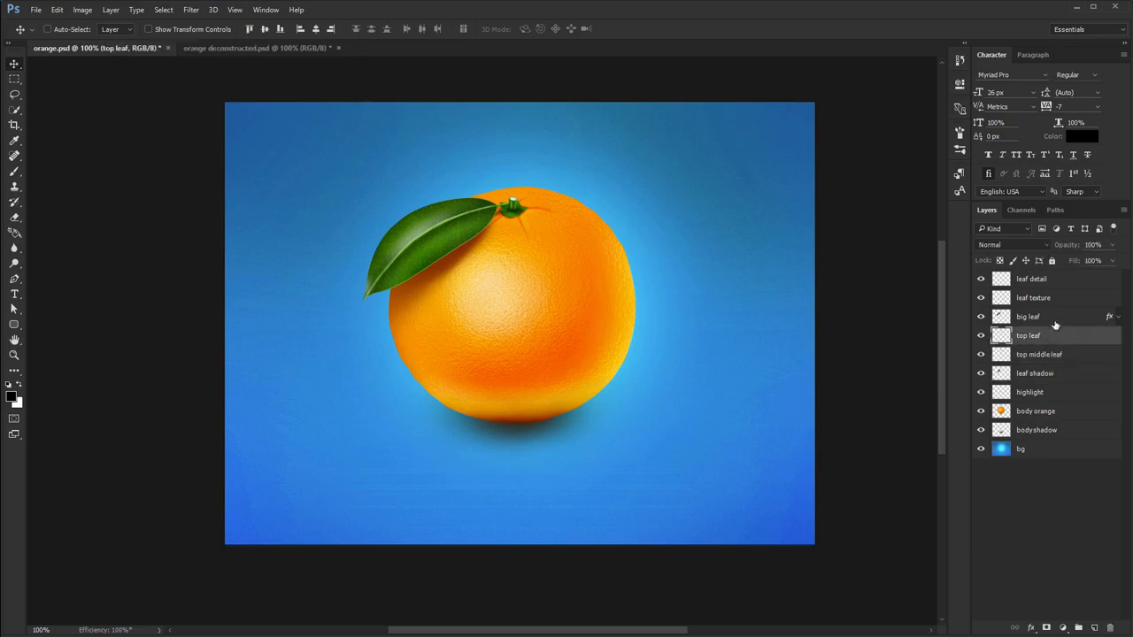
pyautogui.click(1054, 317)
# - Select all six leaf layers together: leaf detail, leaf texture, big leaf, top leaf, top middle leaf and leaf shadow
pyautogui.click(1054, 280)
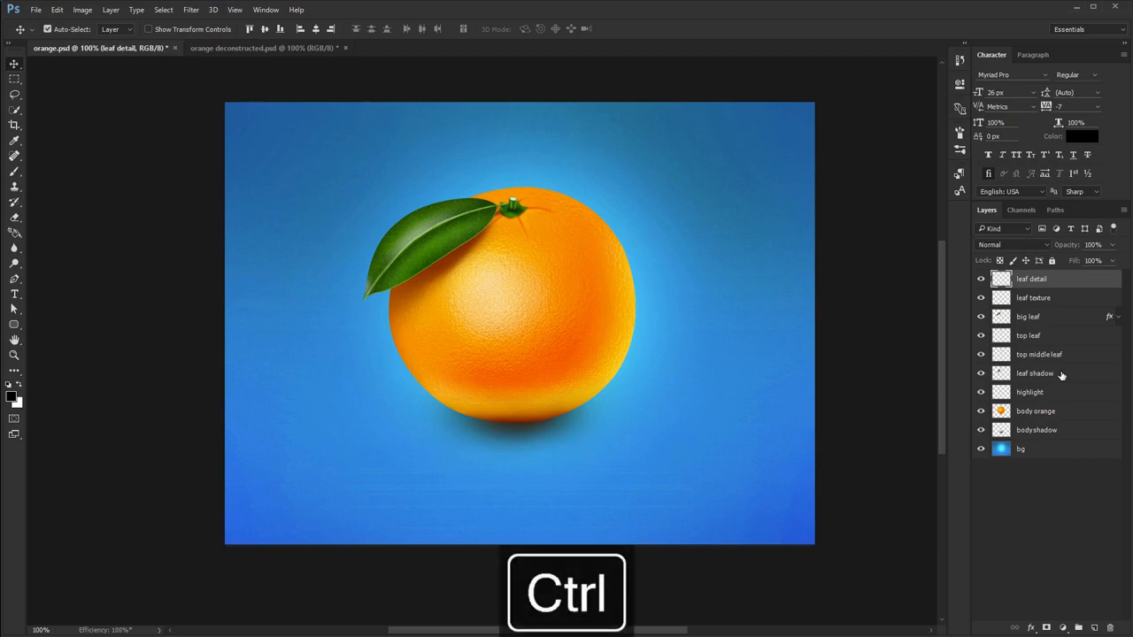
pyautogui.keyDown('ctrl'); pyautogui.click(1057, 372); pyautogui.keyUp('ctrl')
pyautogui.keyDown('ctrl'); pyautogui.click(1052, 353); pyautogui.keyUp('ctrl')
pyautogui.keyDown('ctrl'); pyautogui.click(1053, 336); pyautogui.keyUp('ctrl')
pyautogui.keyDown('ctrl'); pyautogui.click(1056, 317); pyautogui.keyUp('ctrl')
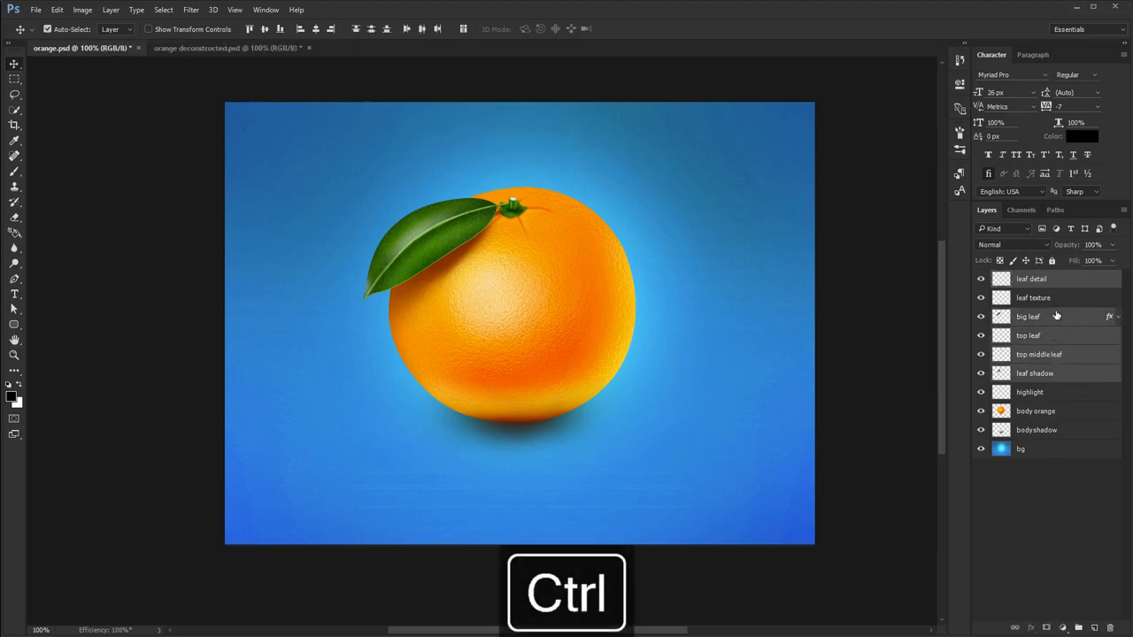
pyautogui.keyDown('ctrl'); pyautogui.click(1063, 301); pyautogui.keyUp('ctrl')
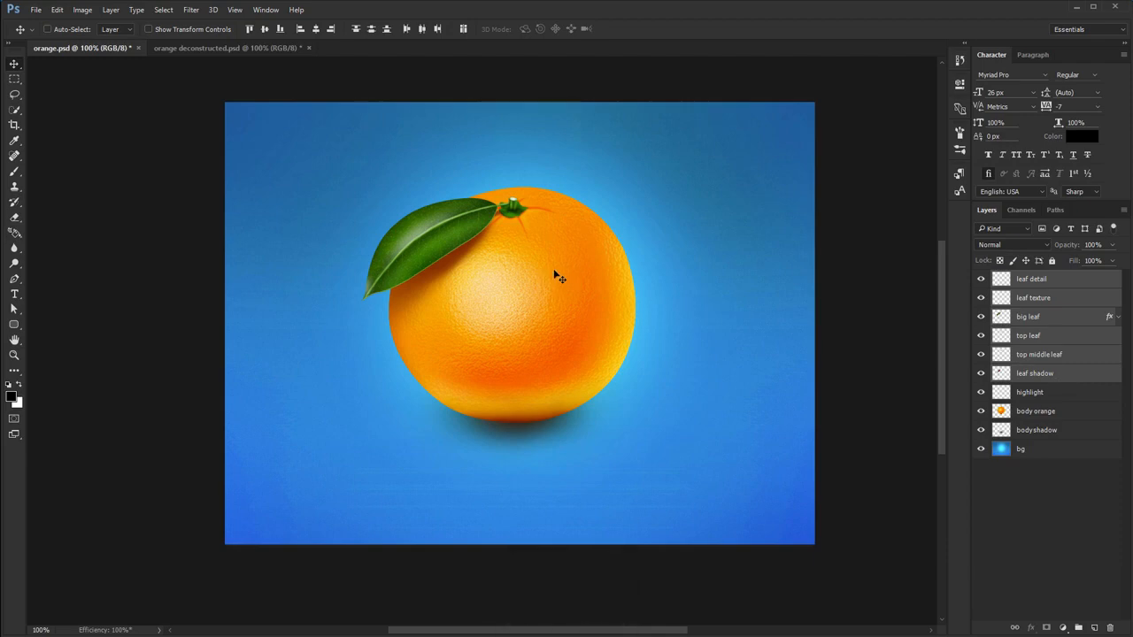
# - Try moving the selected leaf layers together across the canvas, undoing each move
pyautogui.moveTo(525, 268); pyautogui.dragTo(653, 290)
pyautogui.hotkey('ctrl', 'z')
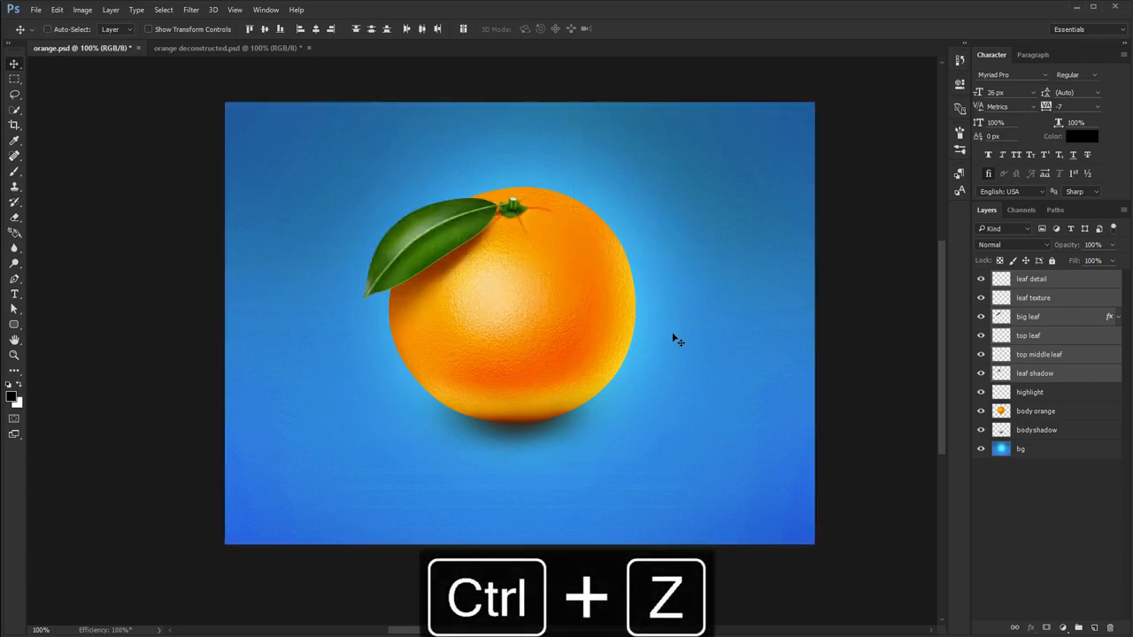
pyautogui.moveTo(558, 271); pyautogui.dragTo(512, 310)
pyautogui.hotkey('ctrl', 'z')
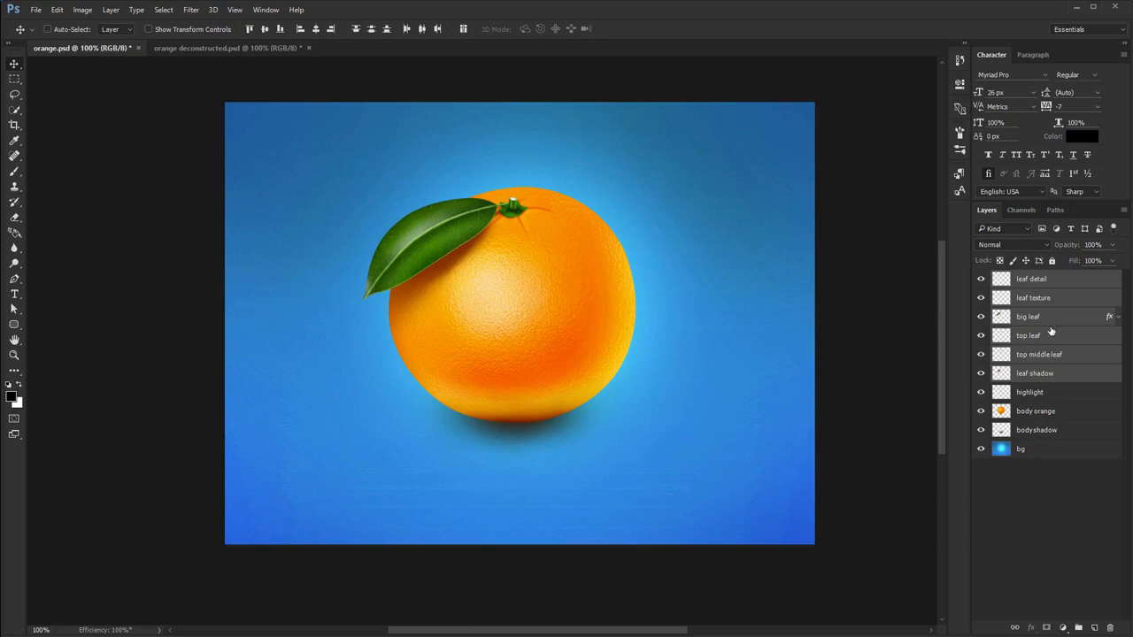
# - Group the six selected leaf layers, toggle the group's visibility off and on, and name it "full leaf"
pyautogui.hotkey('ctrl', 'g')
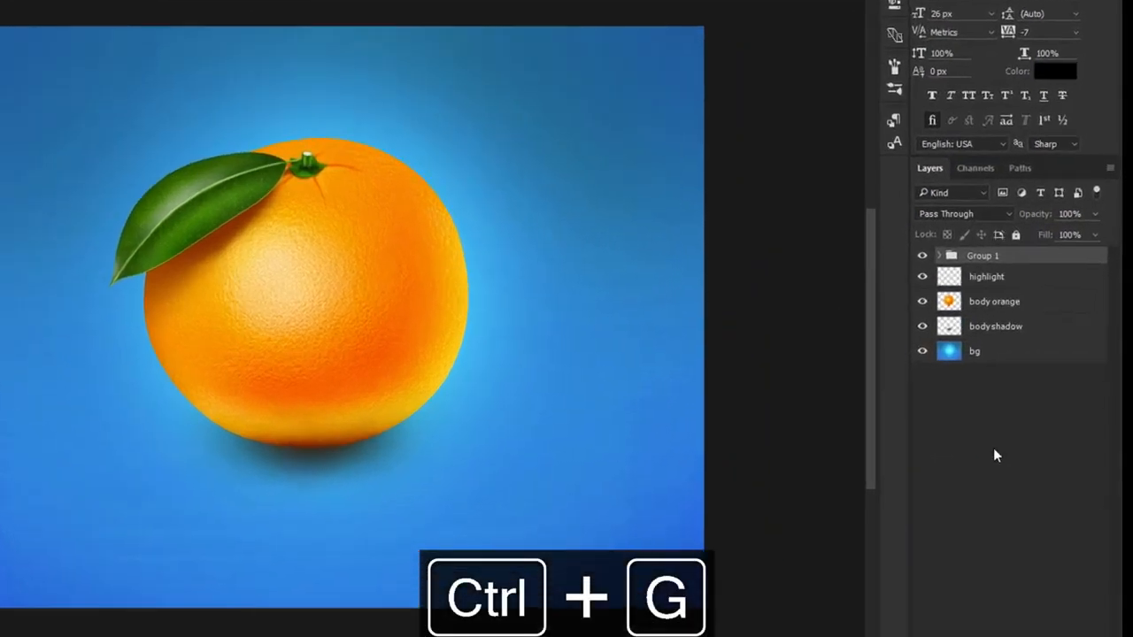
pyautogui.click(922, 256)
pyautogui.click(922, 256)
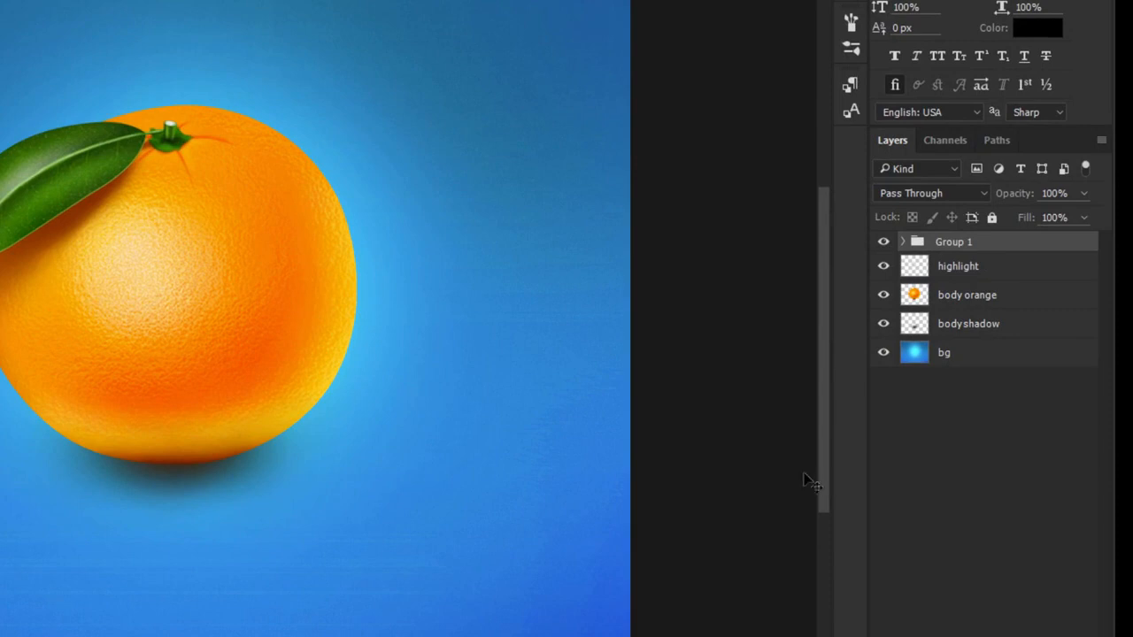
pyautogui.doubleClick(953, 243)
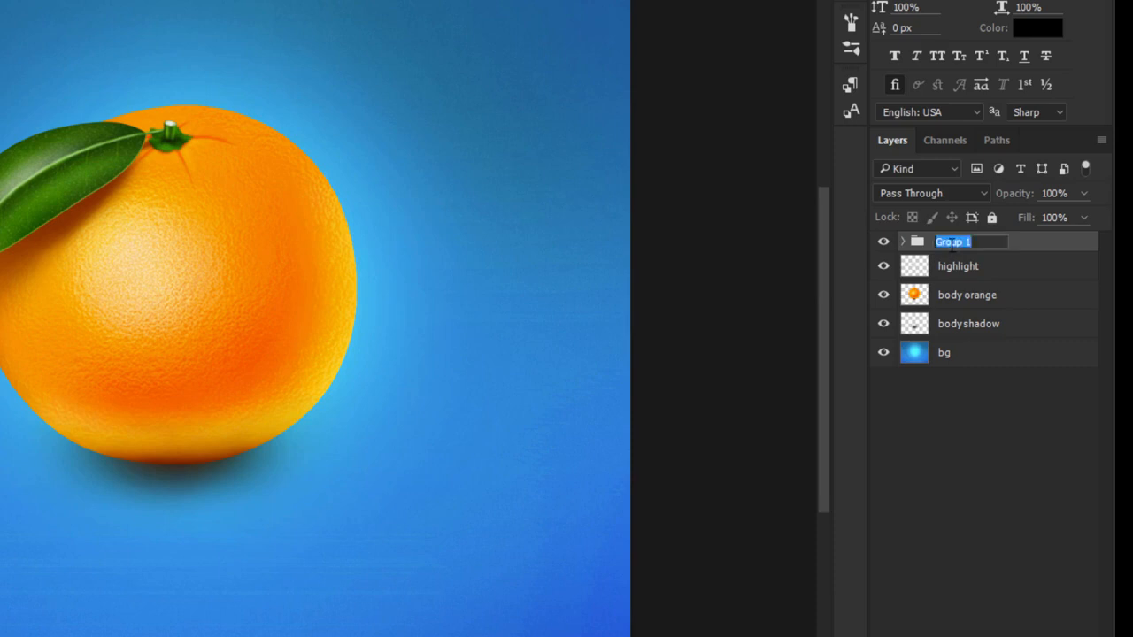
pyautogui.write('full leaf')
pyautogui.press('Return')
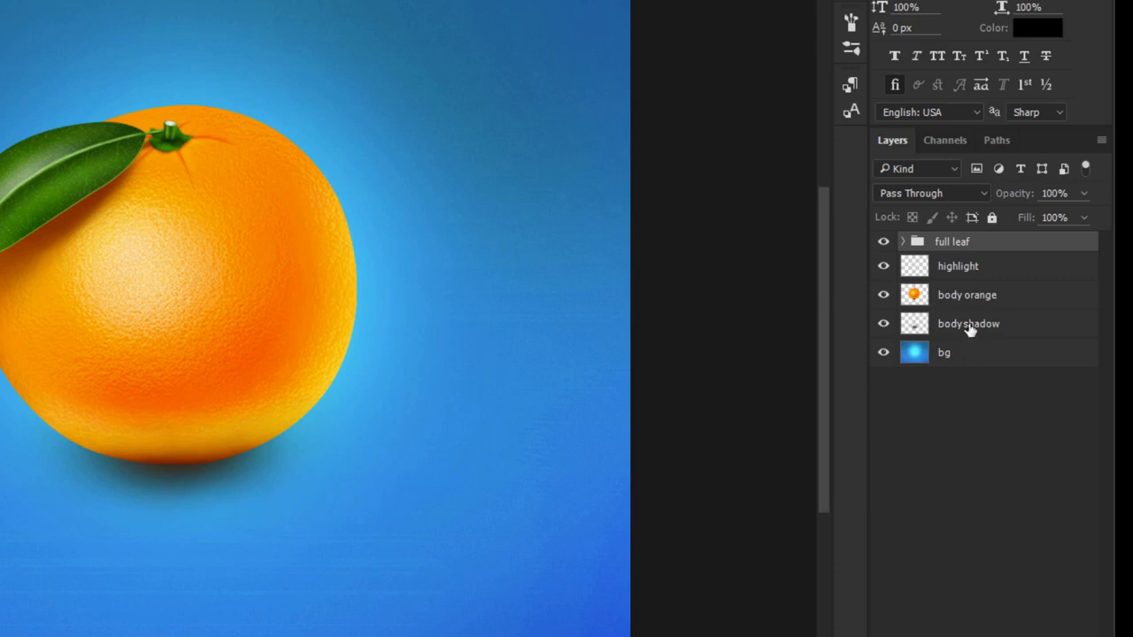
# - Try placing the body orange layer in its own group named "orange", and undo the naming and grouping
pyautogui.click(984, 301)
pyautogui.hotkey('ctrl', 'g')
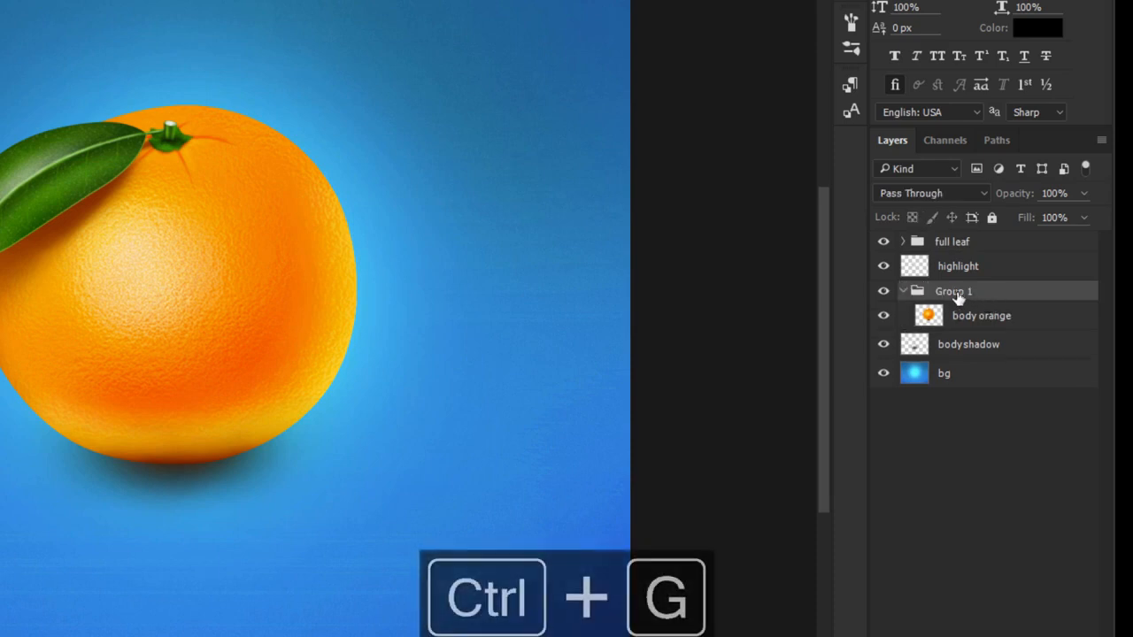
pyautogui.doubleClick(957, 291)
pyautogui.write('orange')
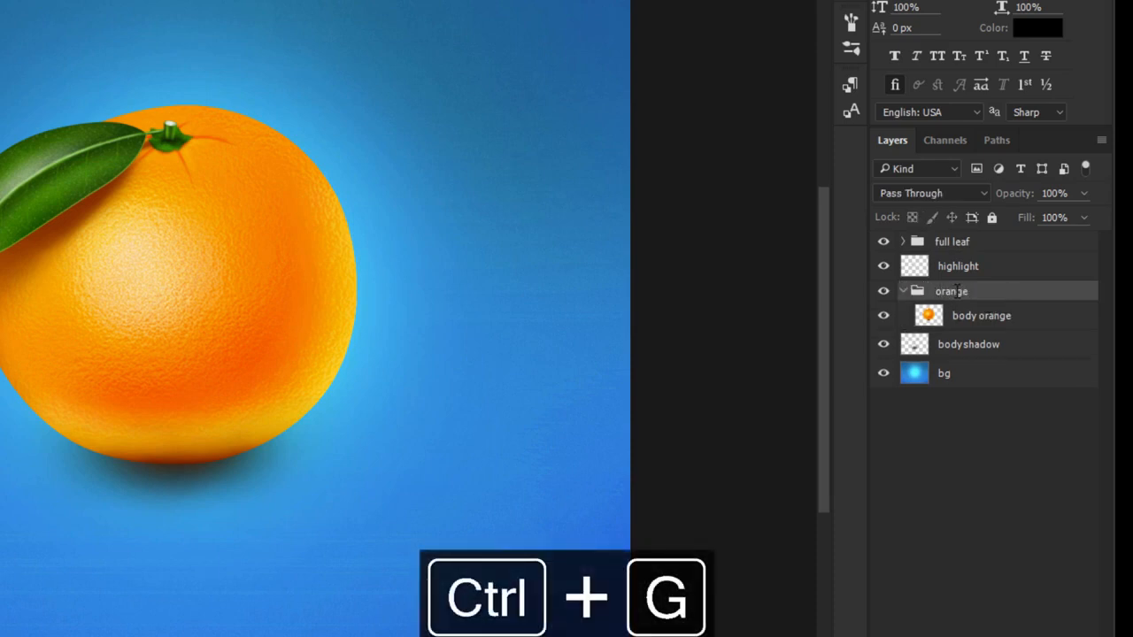
pyautogui.press('Return')
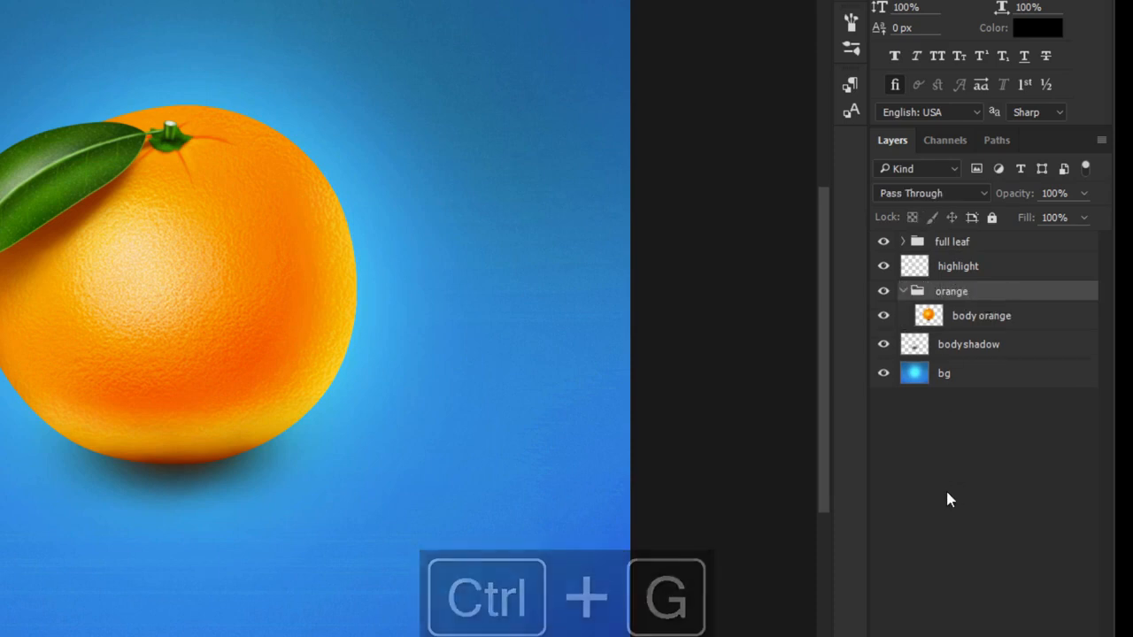
pyautogui.hotkey('ctrl', 'z')
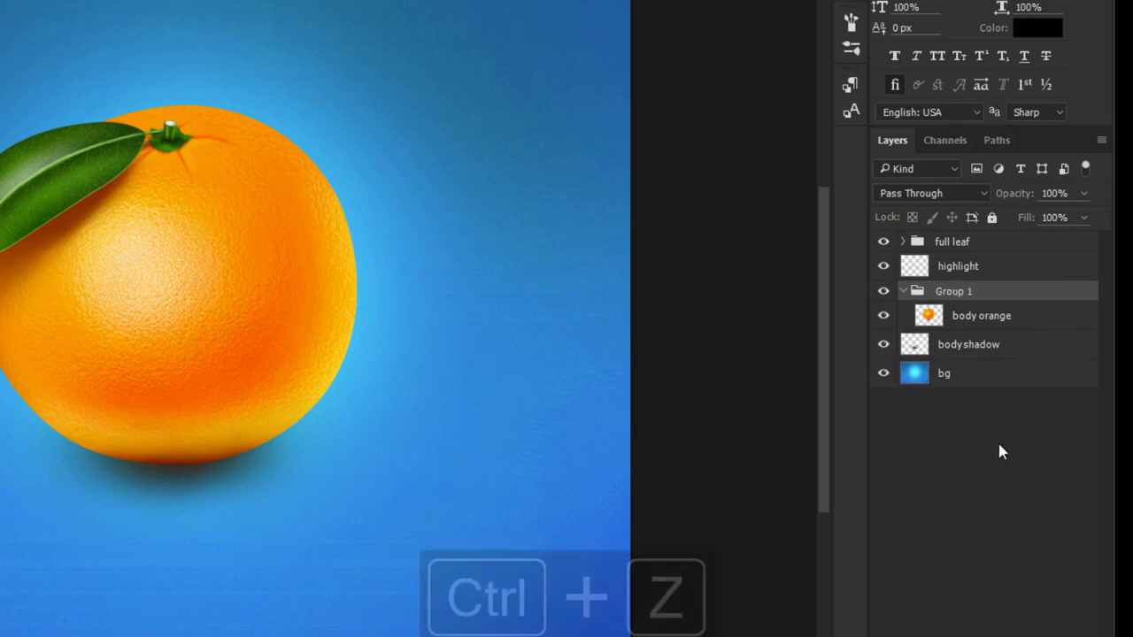
pyautogui.hotkey('ctrl', 'z')
pyautogui.hotkey('ctrl', 'z')
pyautogui.hotkey('ctrl', 'alt', 'z')
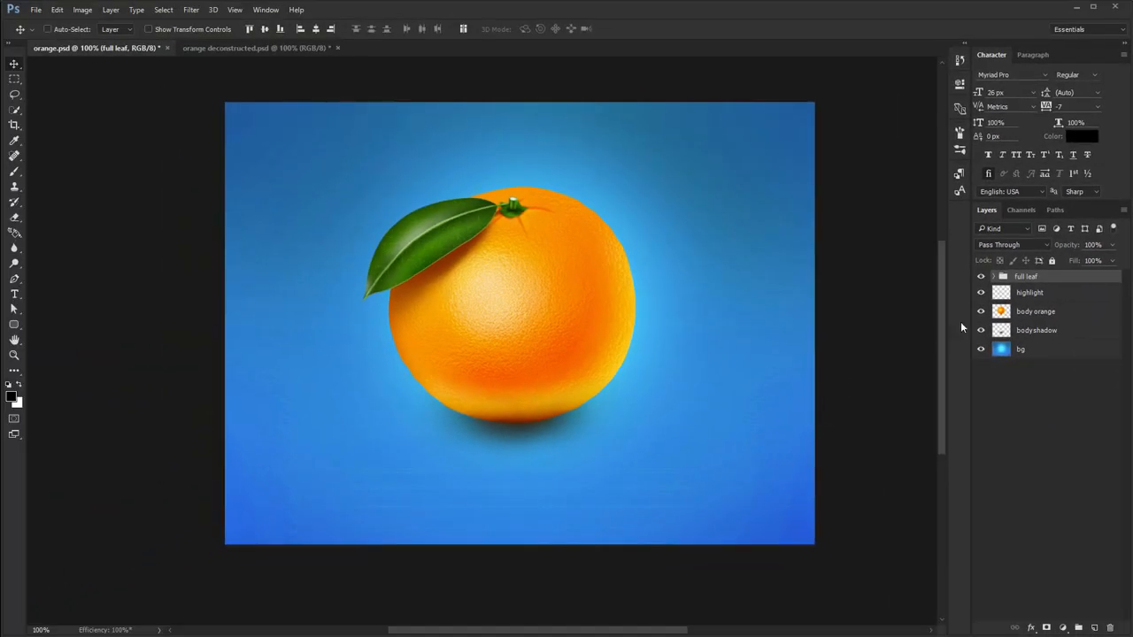
# - Group the layers from full leaf through body shadow as "orange1", and place two copies below the original, one on each side
pyautogui.keyDown('shift'); pyautogui.click(1042, 332); pyautogui.keyUp('shift')
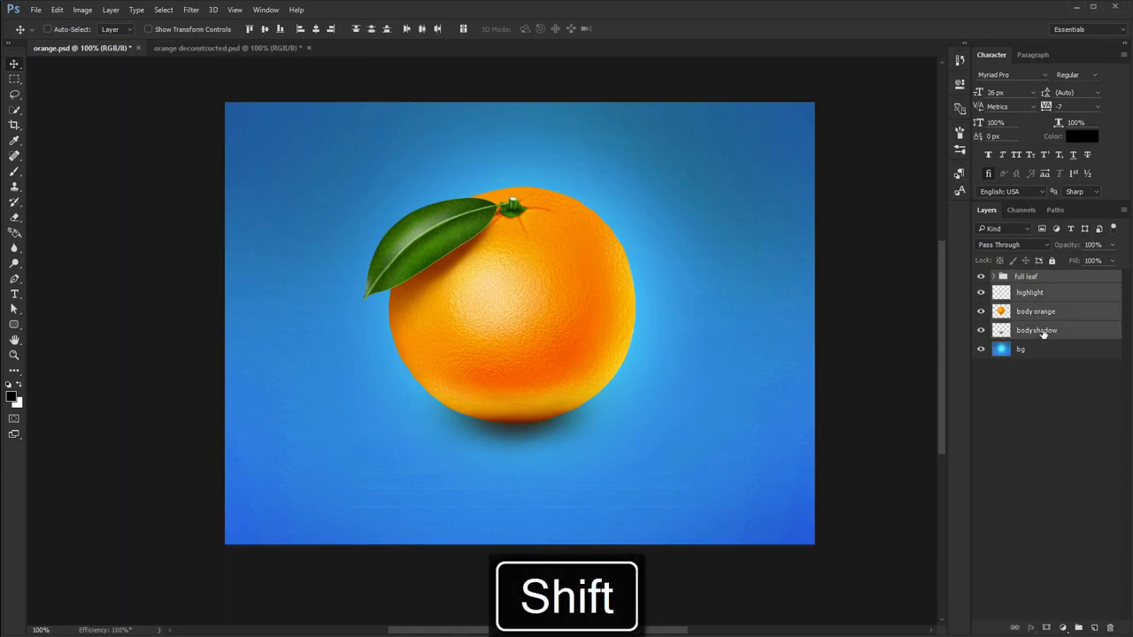
pyautogui.hotkey('ctrl', 'g')
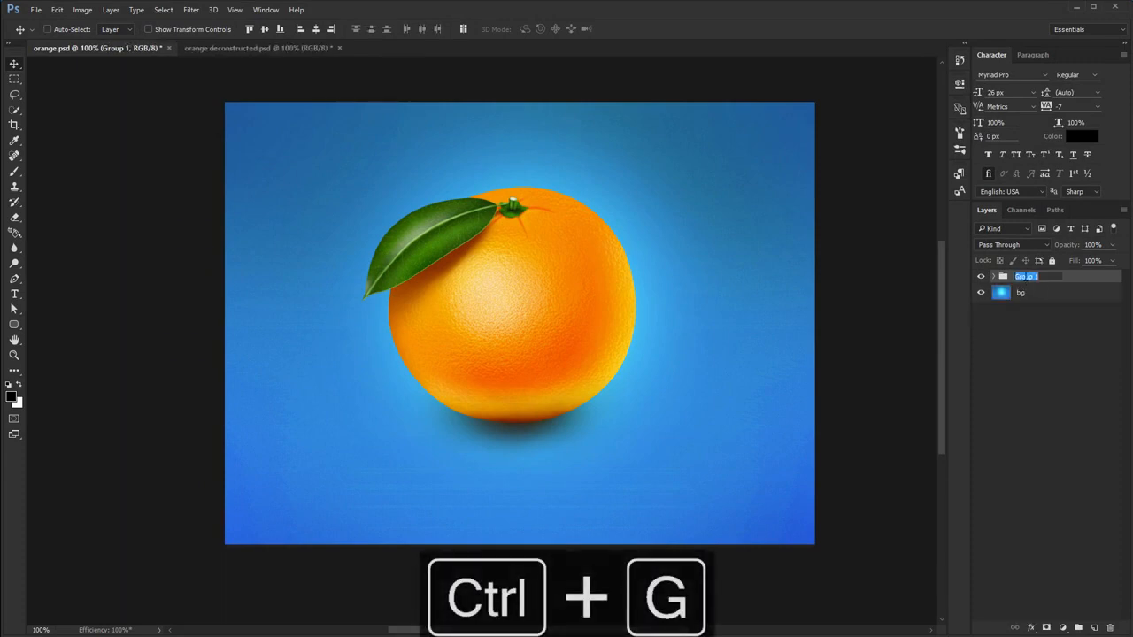
pyautogui.write('orange1')
pyautogui.press('Return')
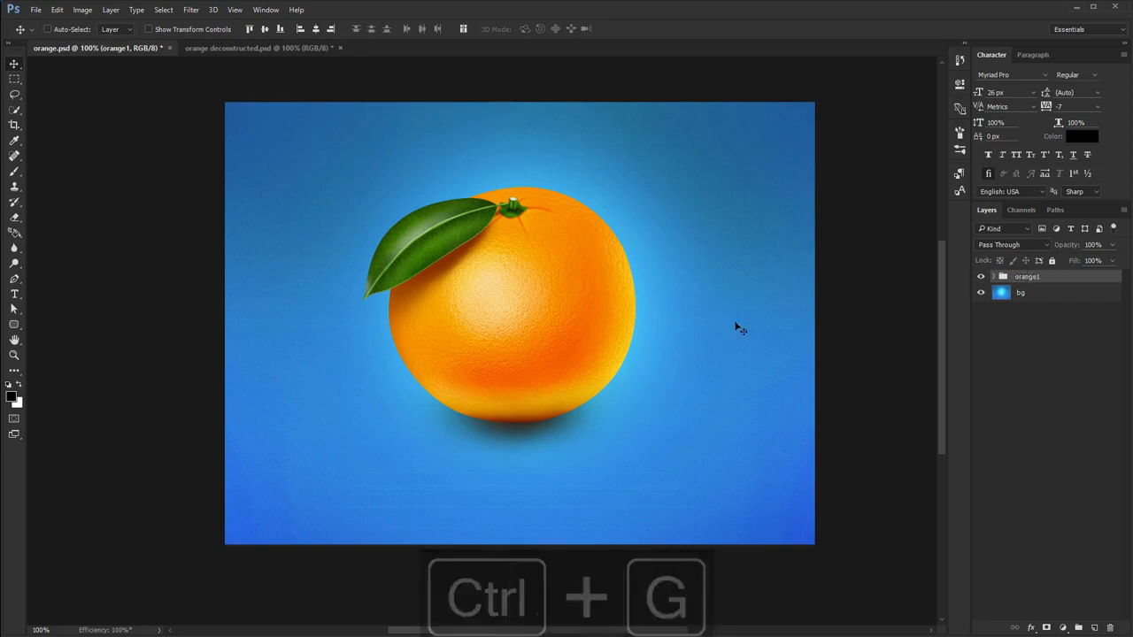
pyautogui.moveTo(496, 319); pyautogui.dragTo(699, 409)
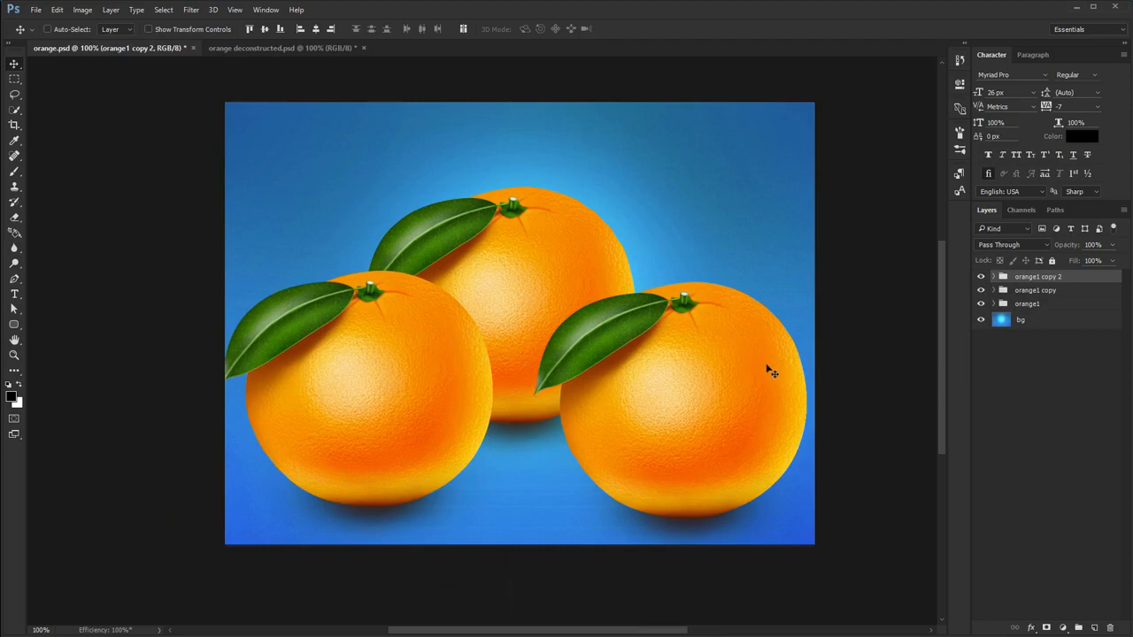
# - Gather the three orange1 groups into one parent group and move it slightly upward on the canvas
pyautogui.keyDown('shift'); pyautogui.click(1037, 306); pyautogui.keyUp('shift')
pyautogui.hotkey('ctrl', 'g')
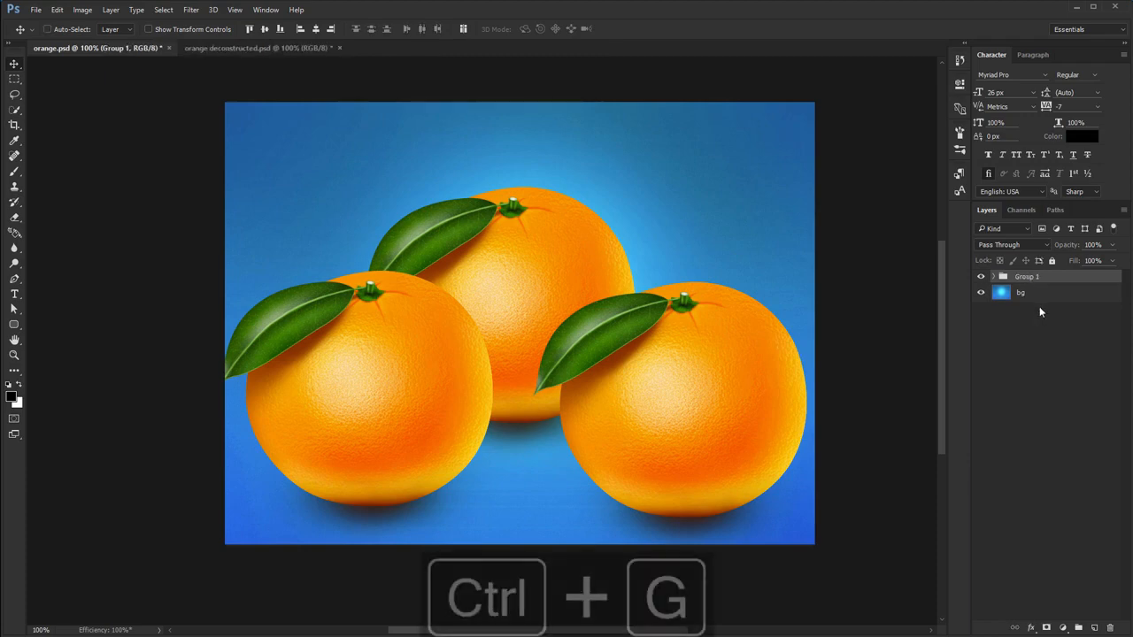
pyautogui.moveTo(721, 342); pyautogui.dragTo(720, 282)
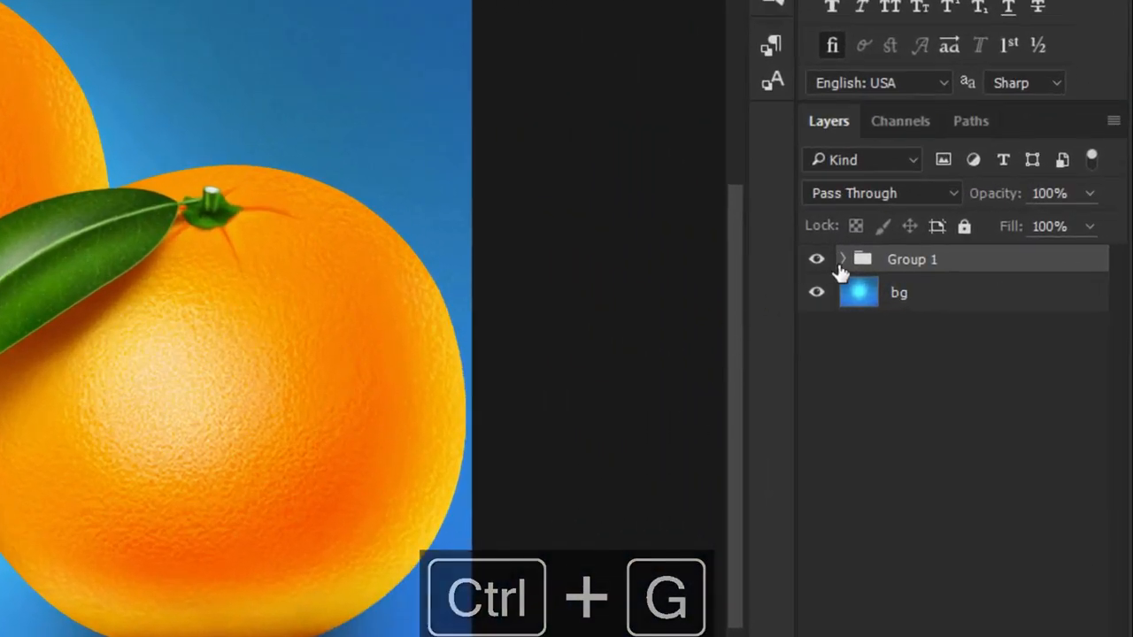
# - Expand Group 1 and its nested orange1 copy 2 group, and select the full leaf group inside
pyautogui.click(843, 261)
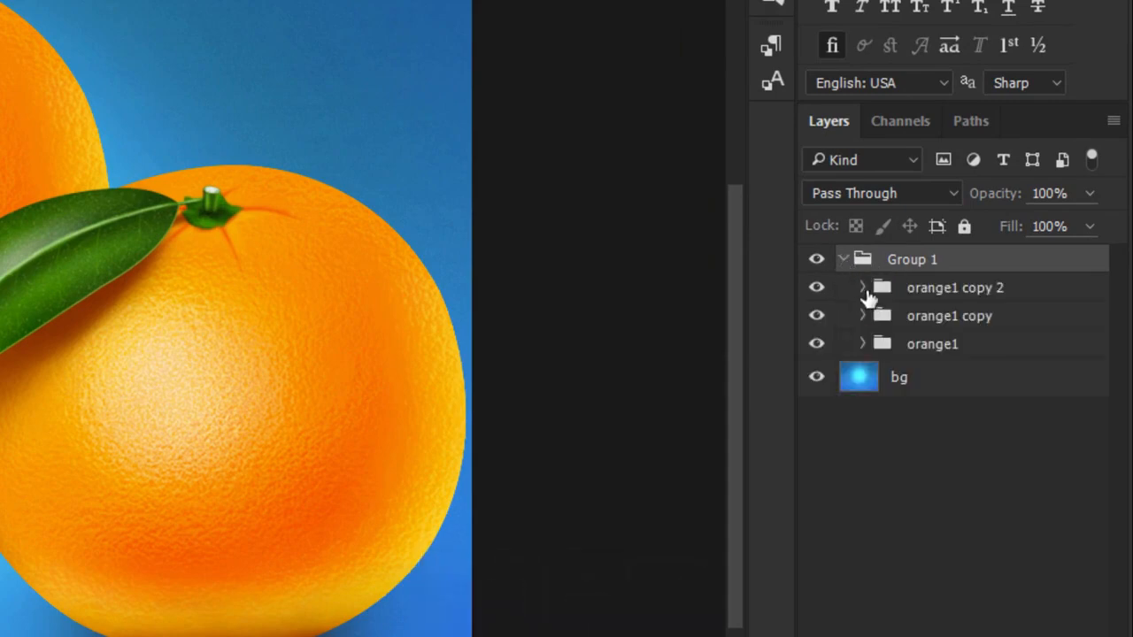
pyautogui.click(862, 288)
pyautogui.click(933, 320)
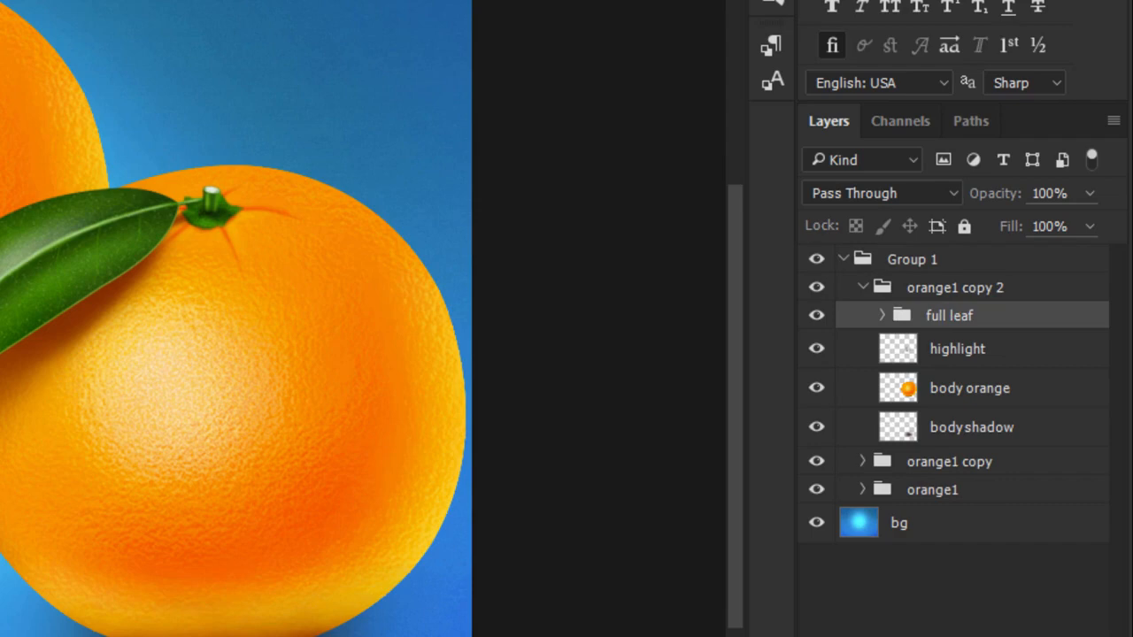
# - Ungroup Group 1 and collapse the orange1 copy 2 group in the layer list
pyautogui.click(900, 260)
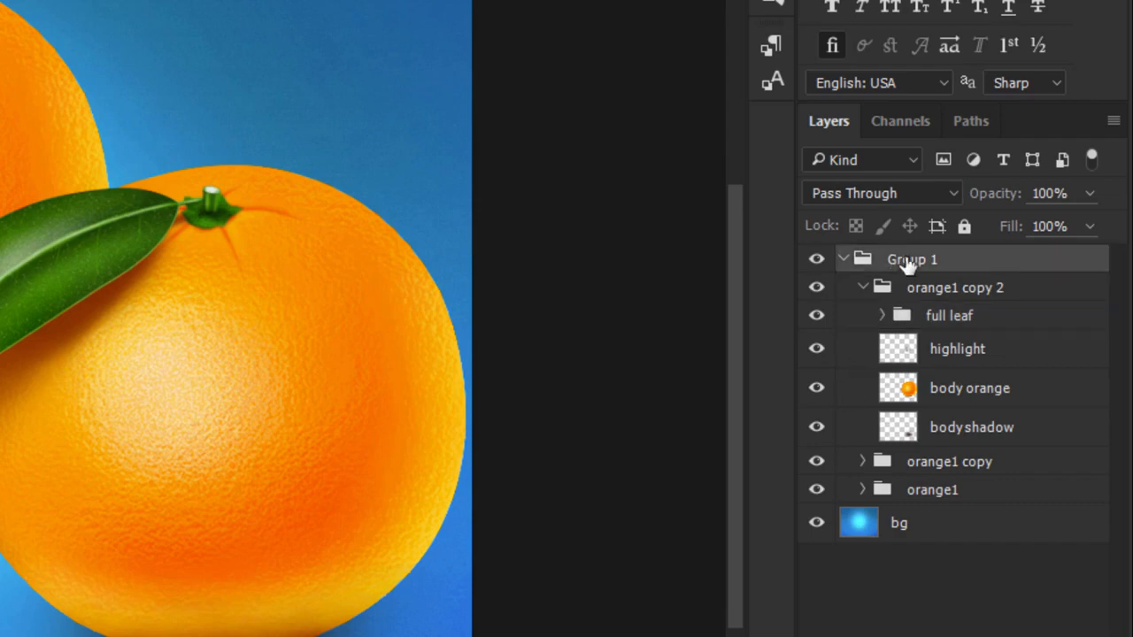
pyautogui.rightClick(991, 258)
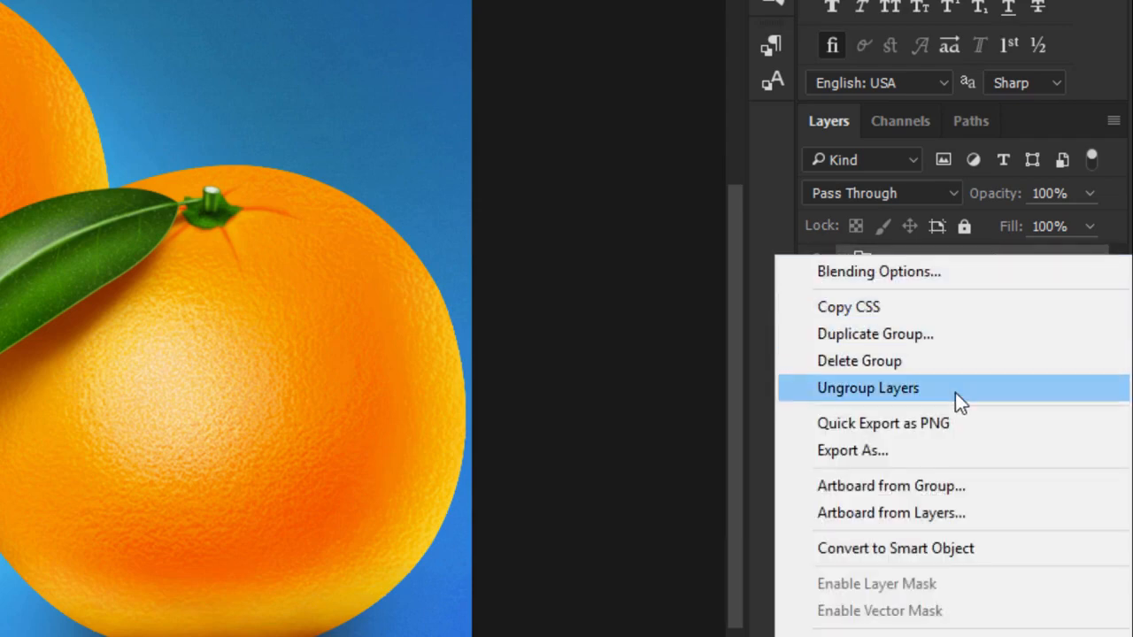
pyautogui.click(955, 392)
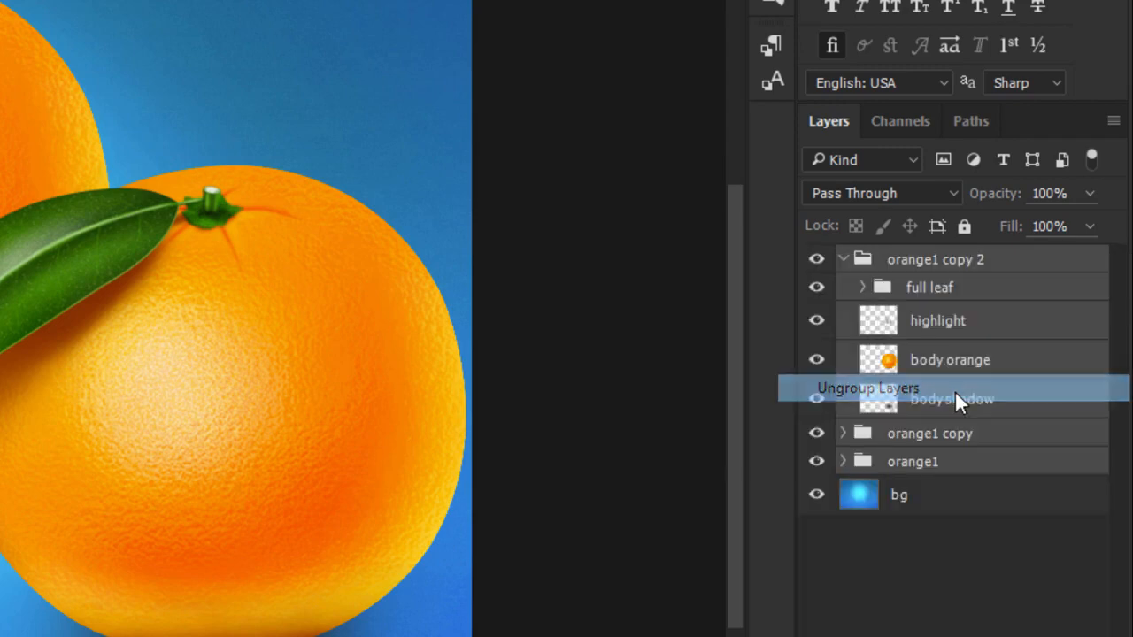
pyautogui.click(962, 535)
pyautogui.click(853, 259)
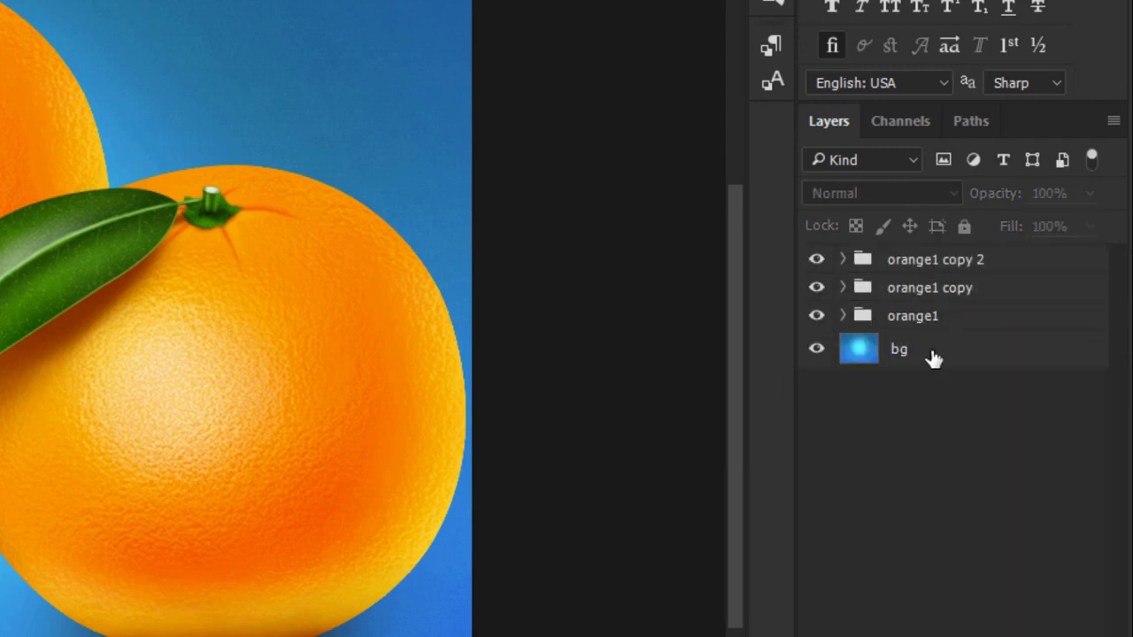
# - Add a new empty layer directly above the orange1 group
pyautogui.click(895, 262)
pyautogui.click(905, 289)
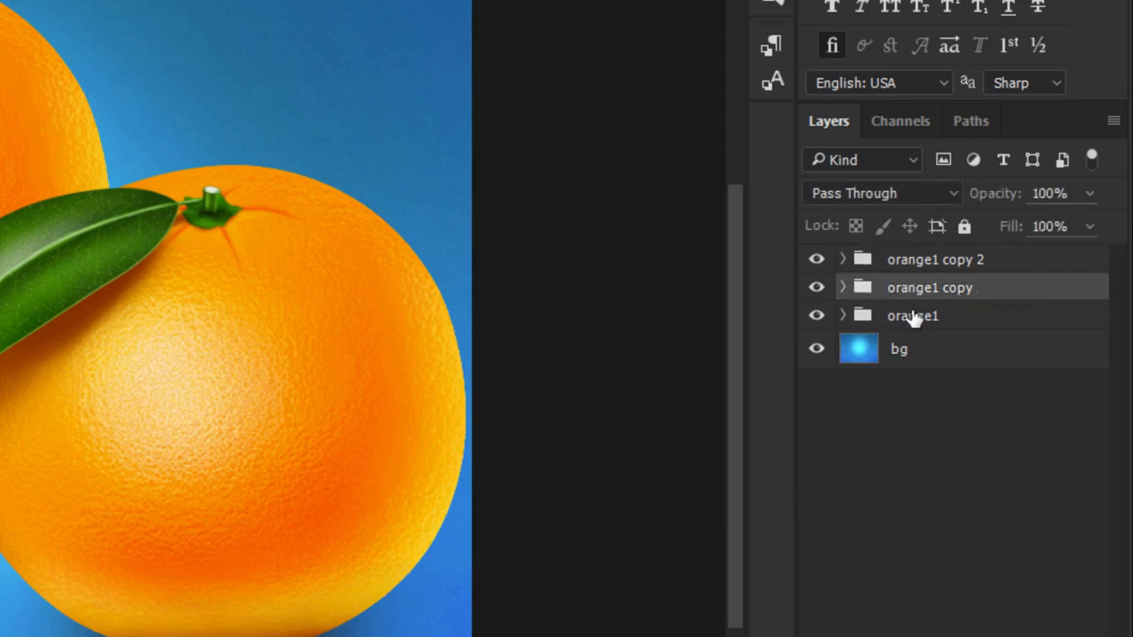
pyautogui.click(915, 315)
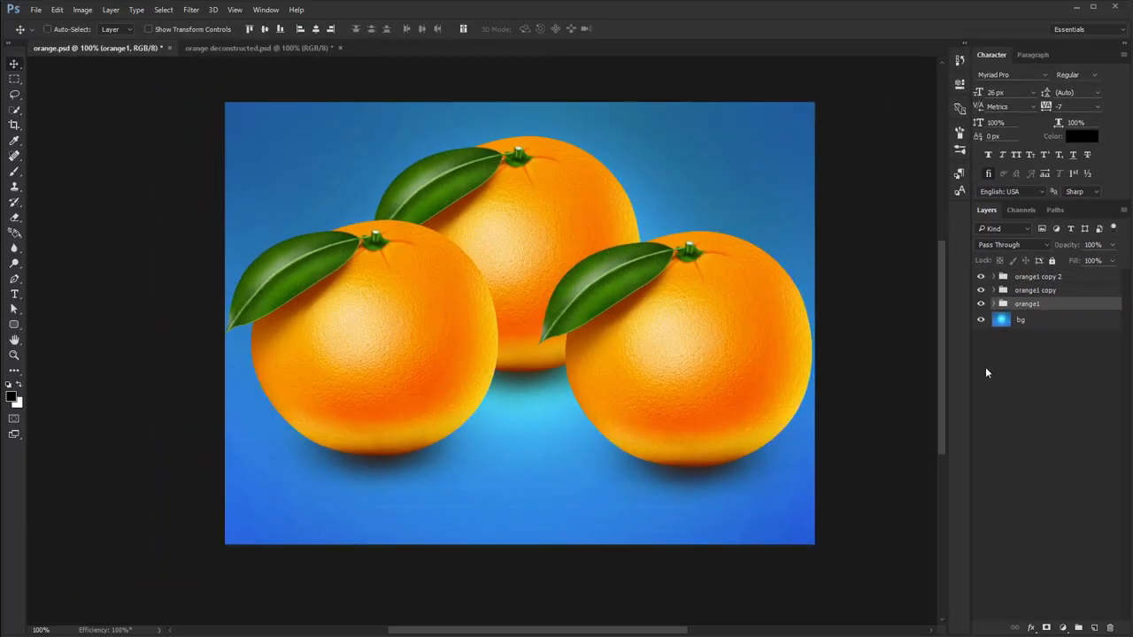
pyautogui.click(1092, 628)
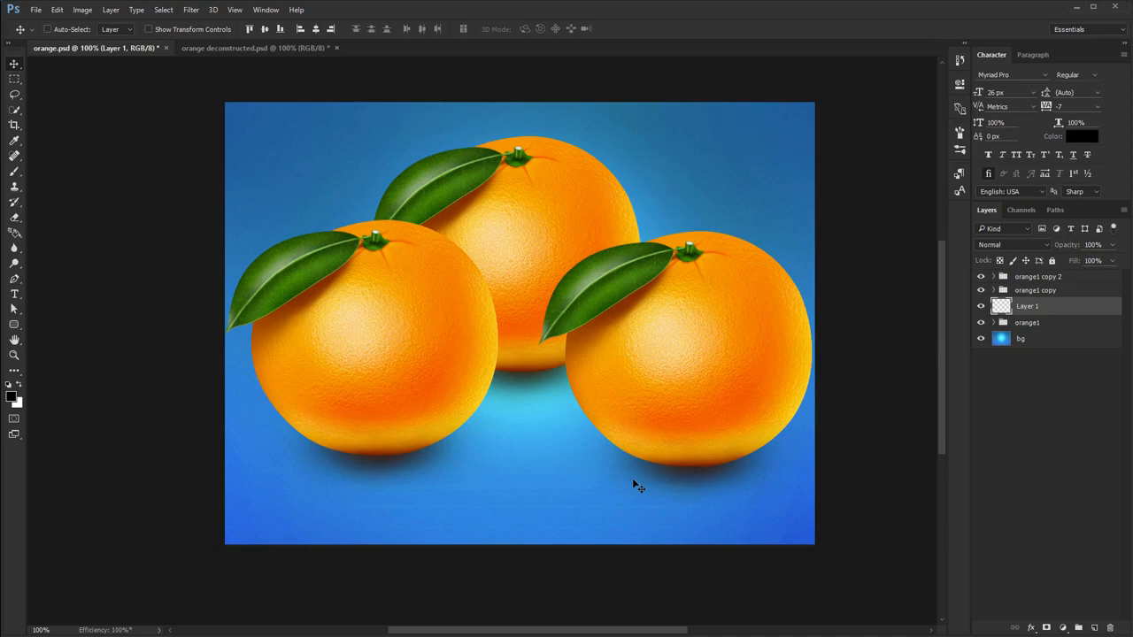
# - Add three more empty layers above Layer 1, and delete all four empty layers together
pyautogui.click(1095, 627)
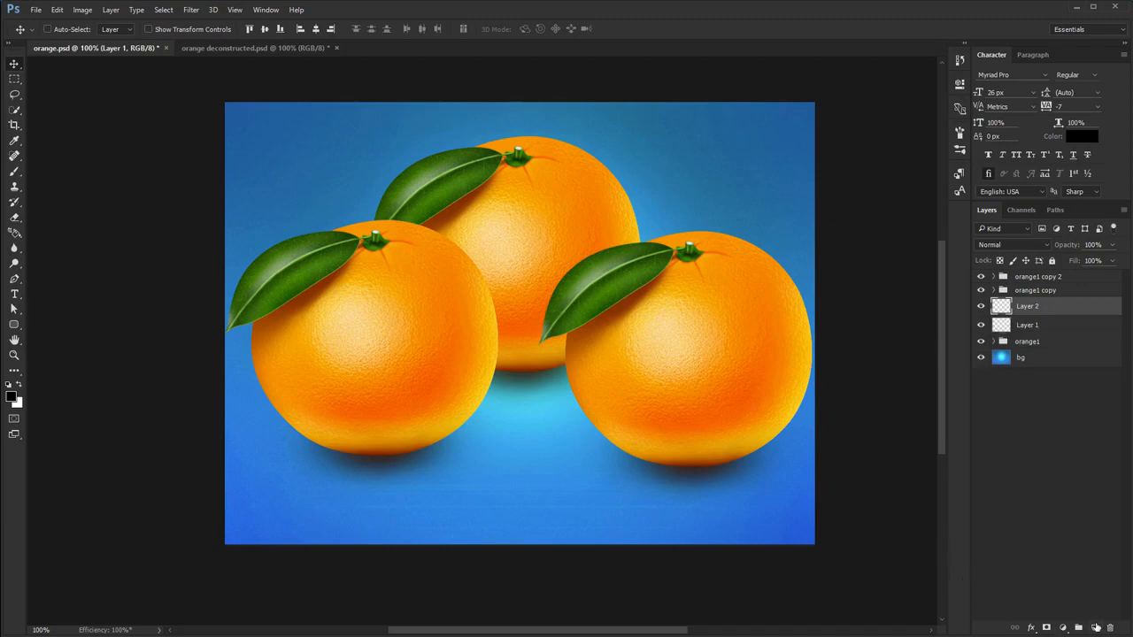
pyautogui.click(1095, 628)
pyautogui.click(1096, 627)
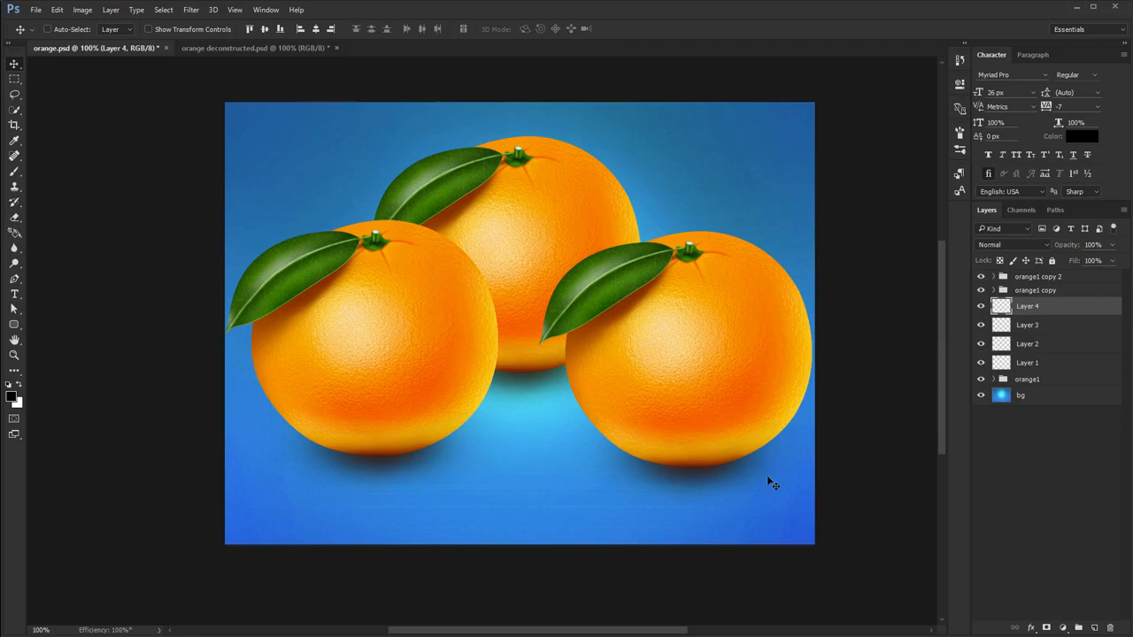
pyautogui.keyDown('shift'); pyautogui.click(1026, 363); pyautogui.keyUp('shift')
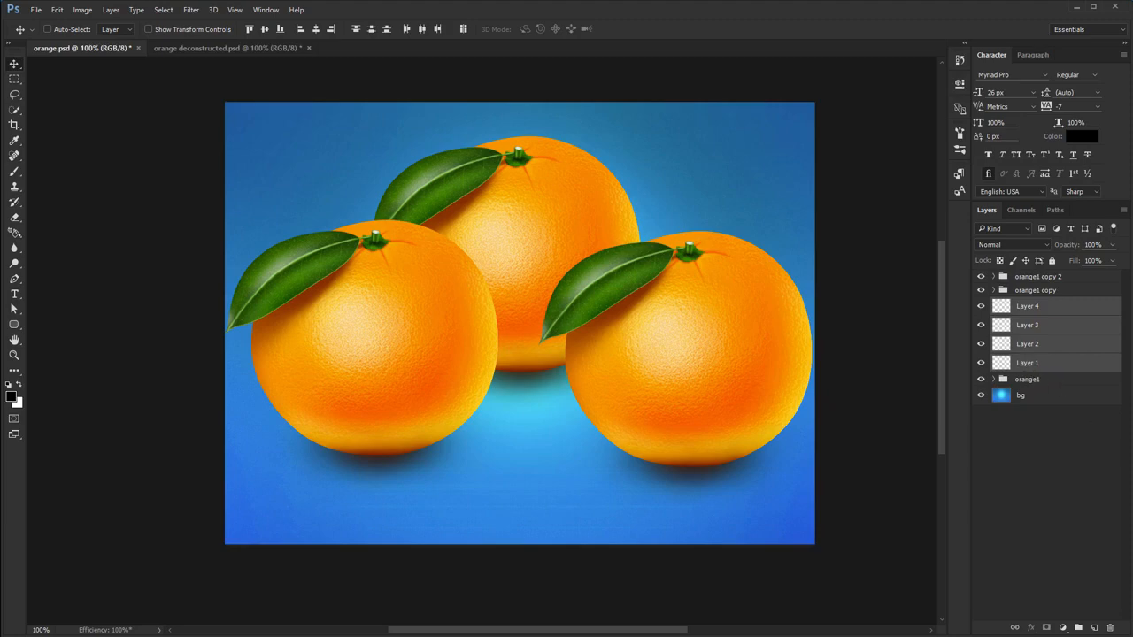
pyautogui.click(1110, 626)
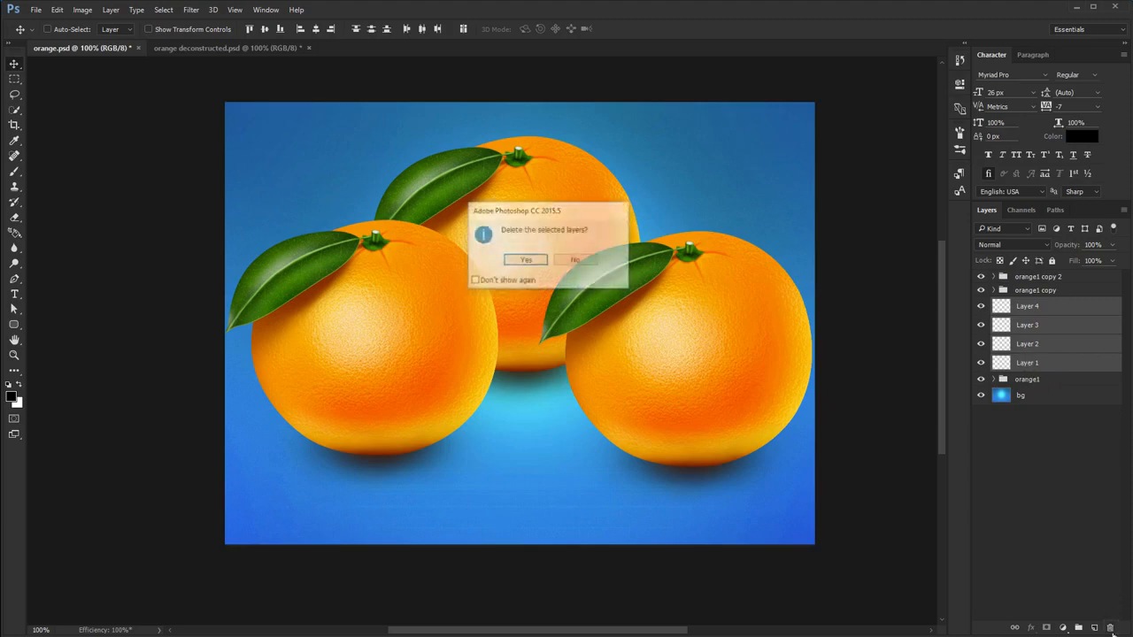
pyautogui.click(523, 261)
# - Move the bg layer above all the orange groups in the stacking order, and return it beneath the orange1 group
pyautogui.click(1038, 325)
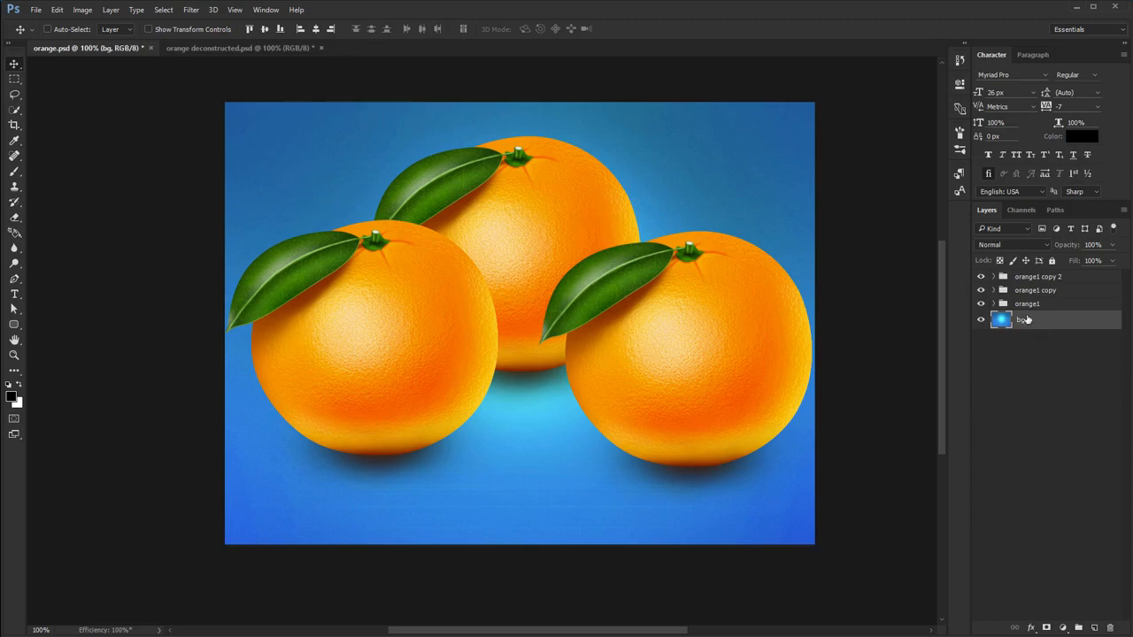
pyautogui.moveTo(1024, 320); pyautogui.dragTo(1022, 274)
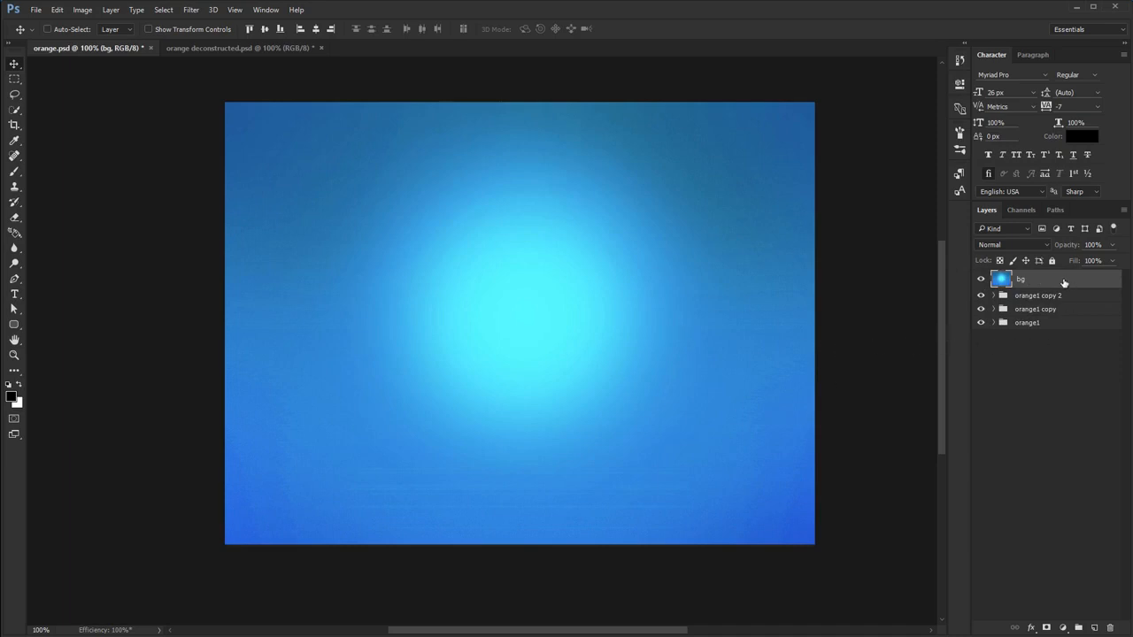
pyautogui.moveTo(1062, 285); pyautogui.dragTo(1035, 330)
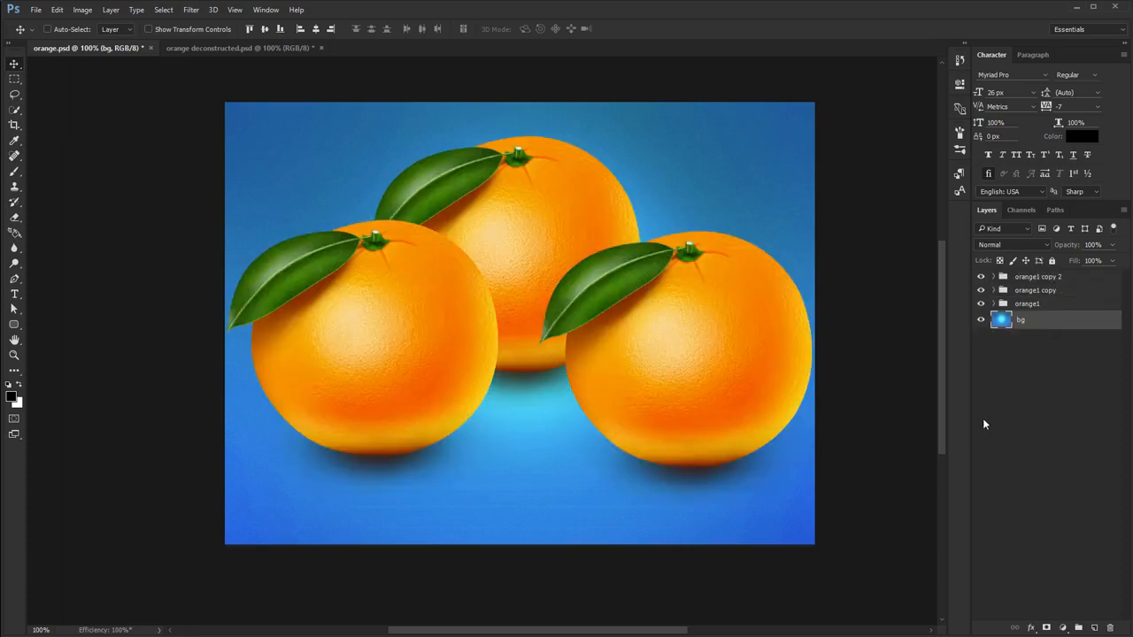